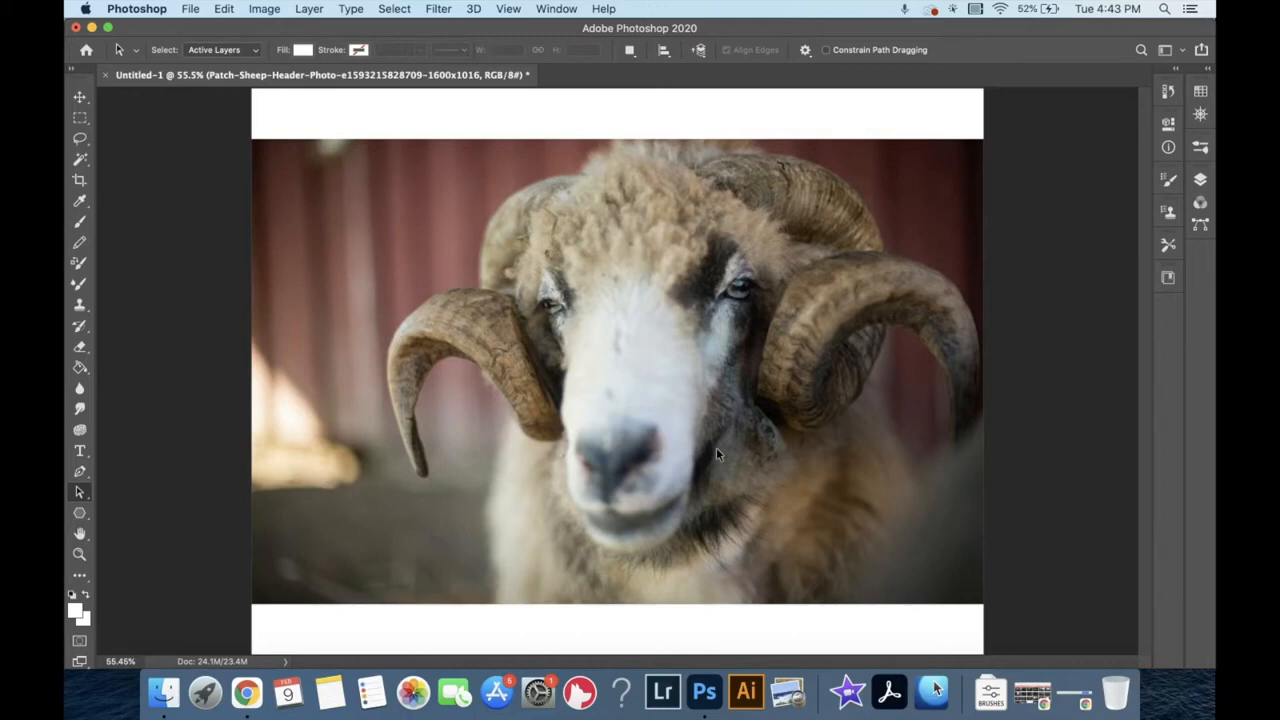
Rasterize the Patch-Sheep photo layer so it is no longer a smart object
click(1201, 181)
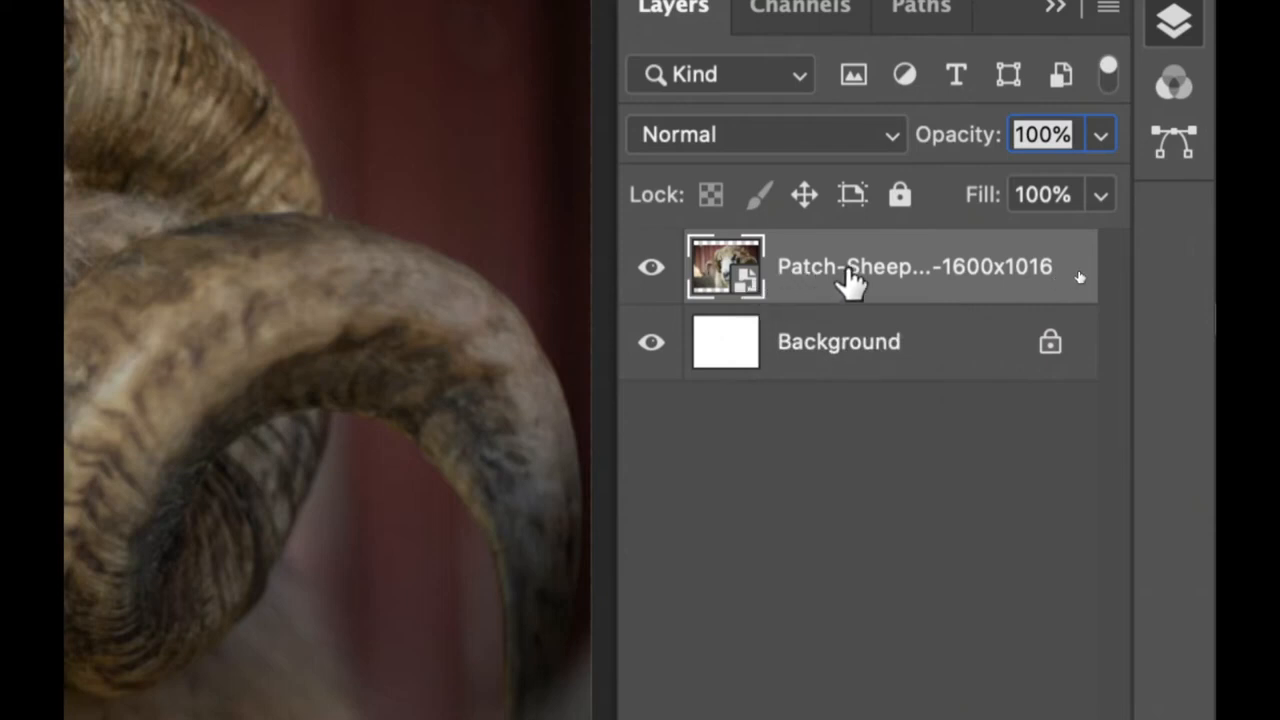
right_click(850, 280)
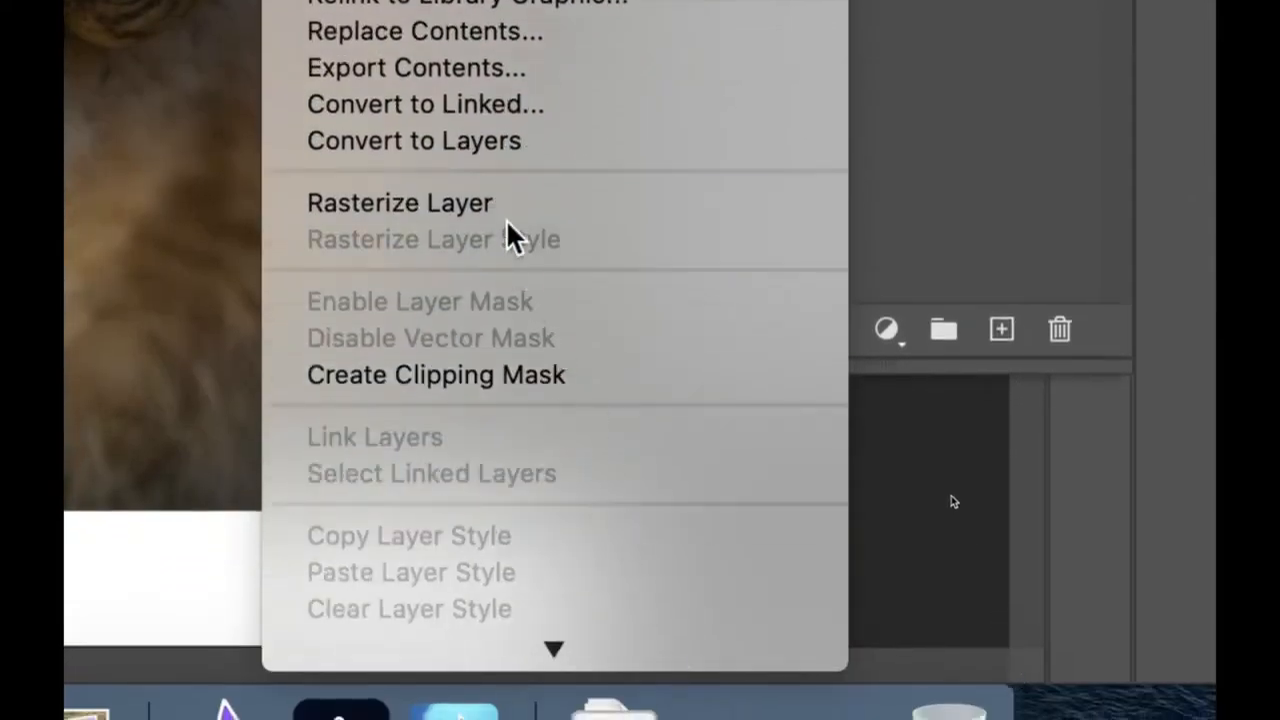
click(505, 210)
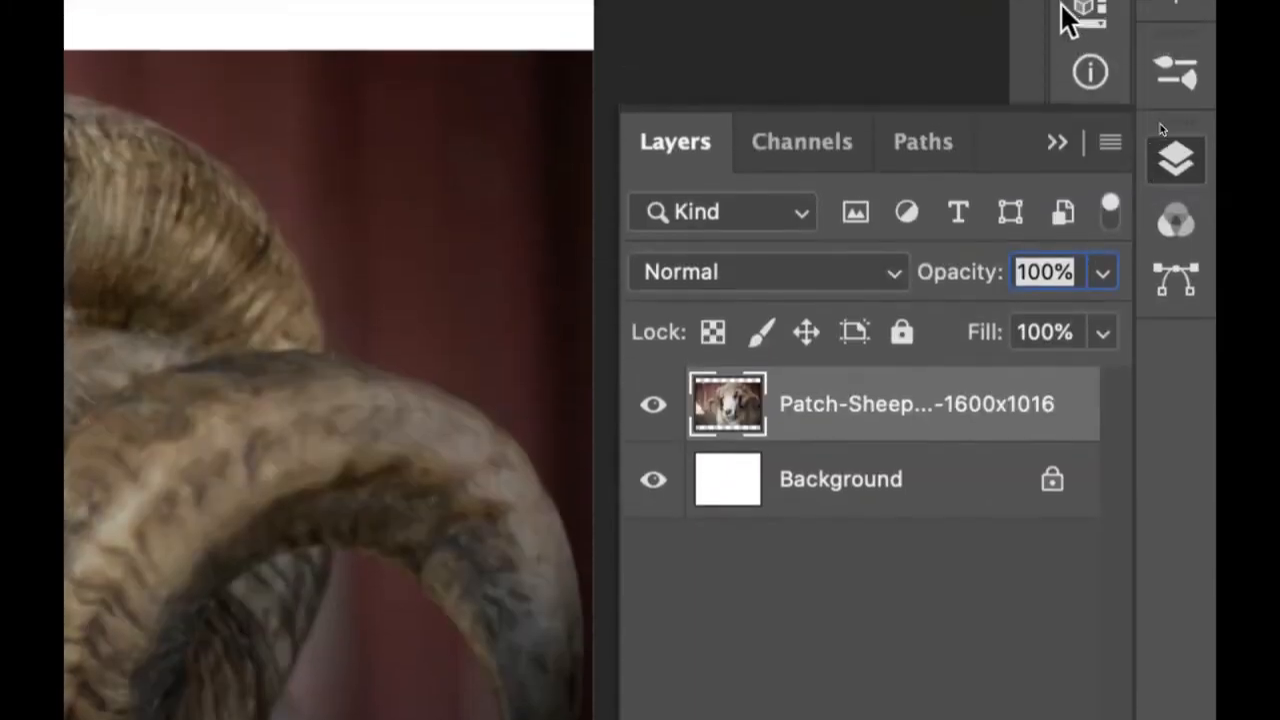
click(1176, 158)
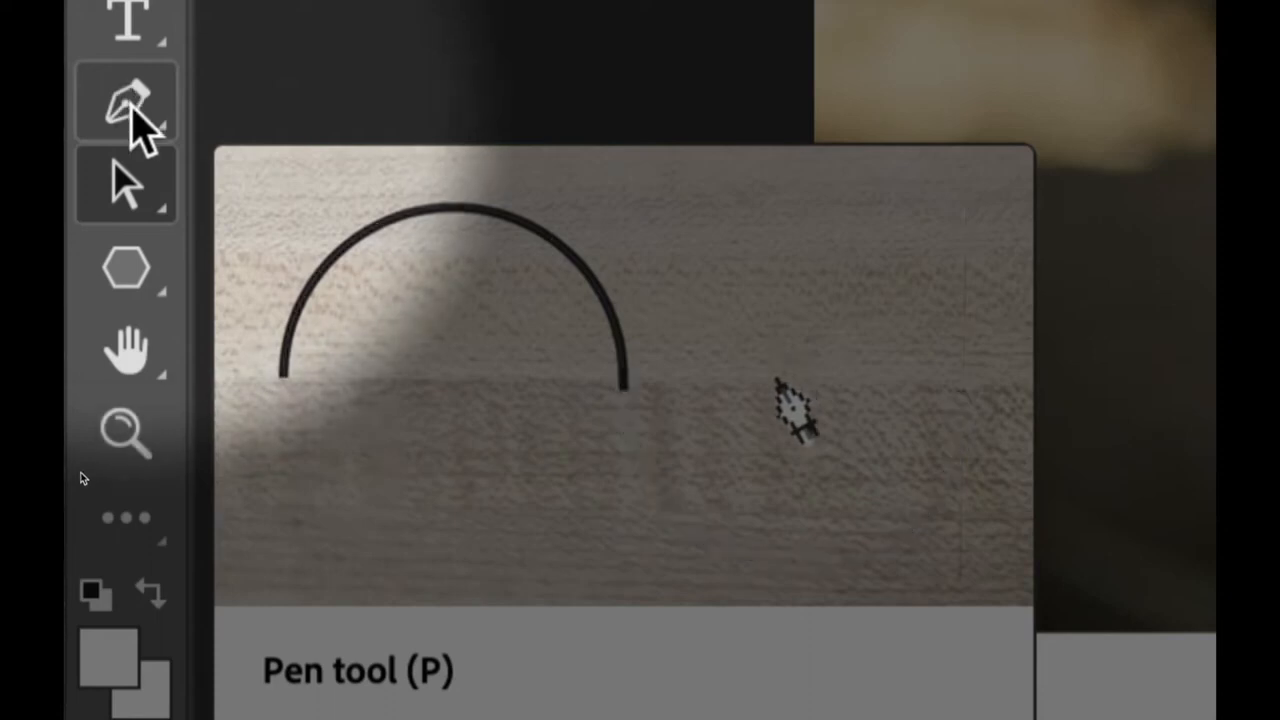
Start a Pen tool path with a first anchor point at the lower end of the horn beside the sheep's nose
click(130, 105)
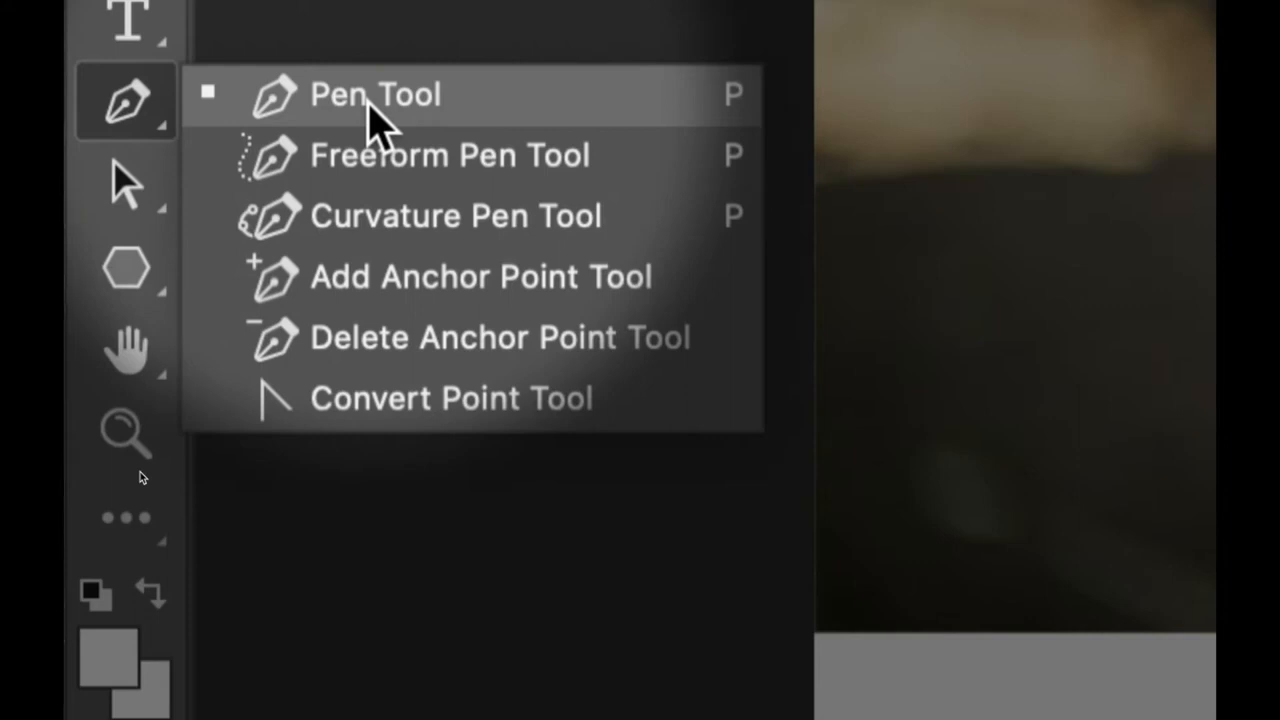
click(369, 102)
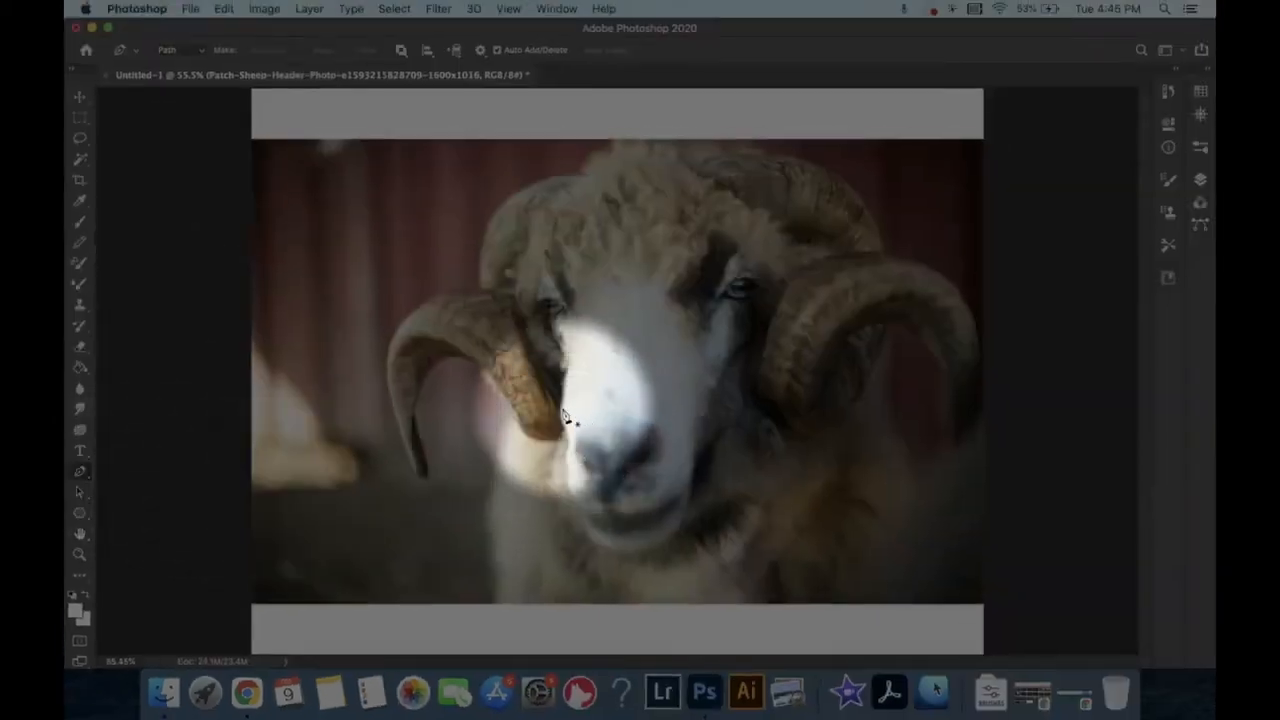
key(z)
drag(546, 422, 648, 423)
key(space)
drag(619, 485, 620, 352)
key(space)
drag(630, 291, 652, 374)
key(space)
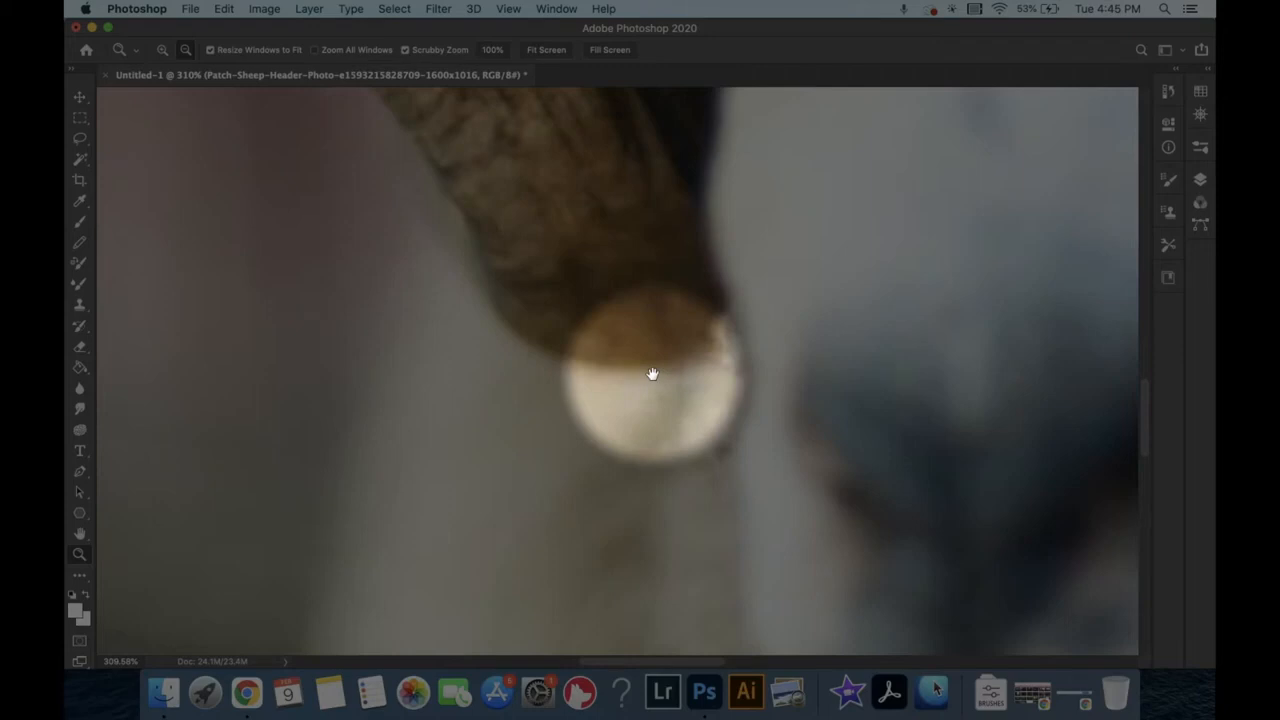
drag(652, 374, 708, 329)
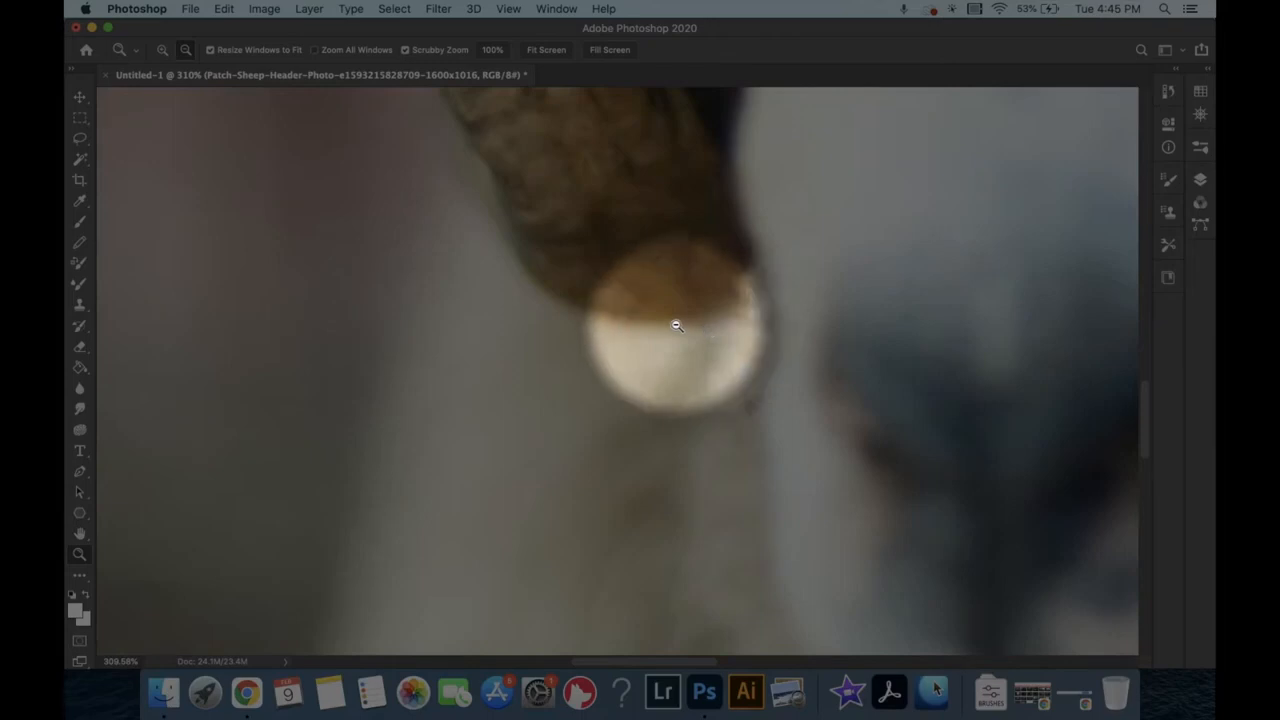
key(p)
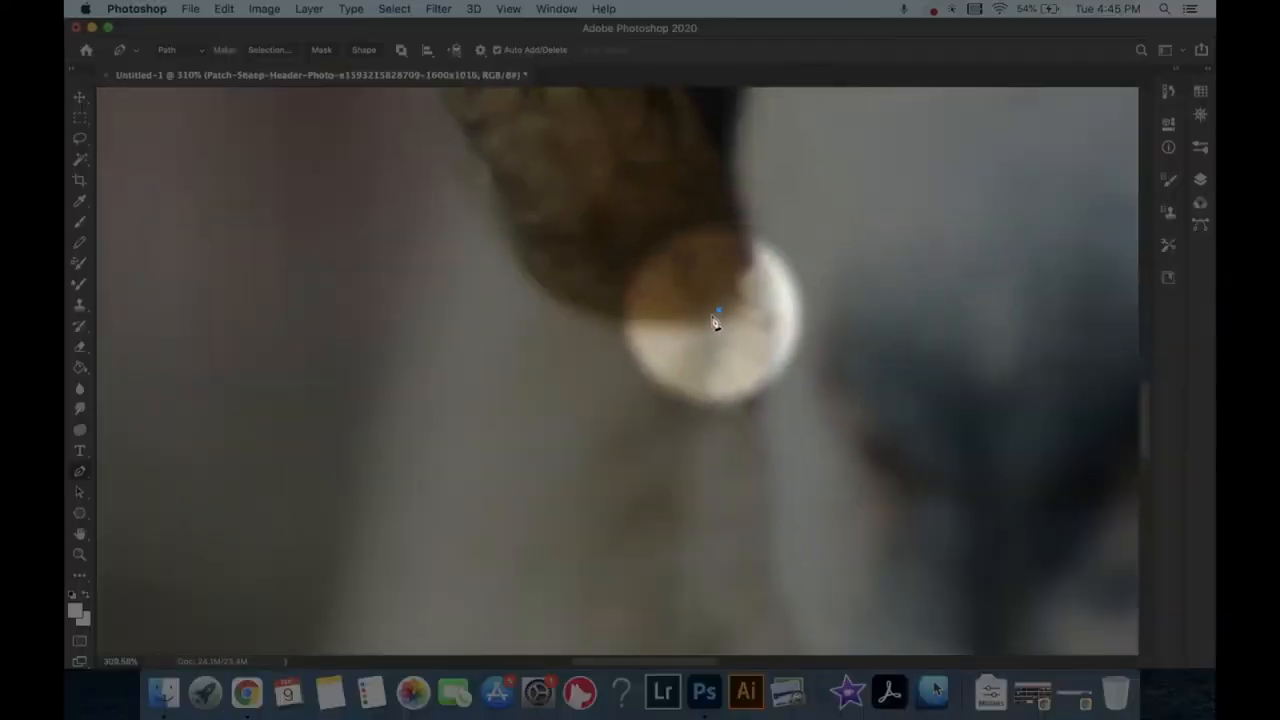
Place a row of closely spaced straight-segment anchor points along the horn's lower edge
click(679, 318)
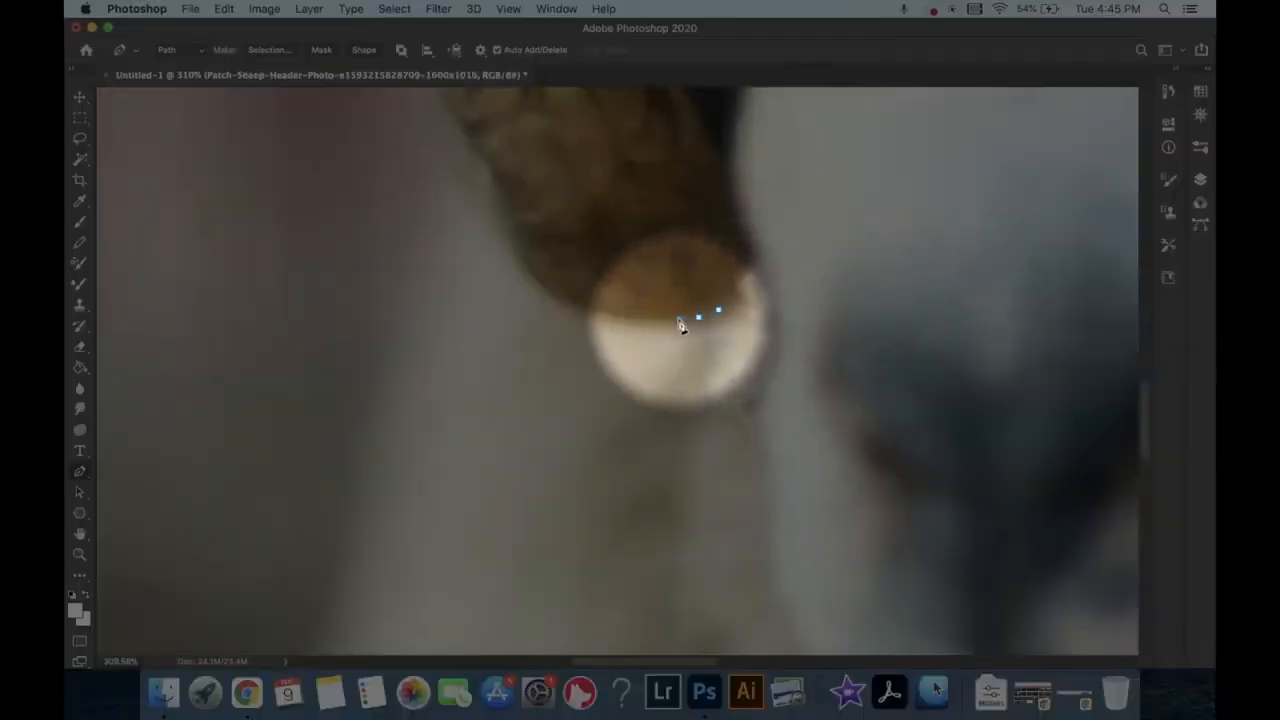
click(652, 320)
click(631, 317)
click(611, 312)
click(588, 305)
click(567, 296)
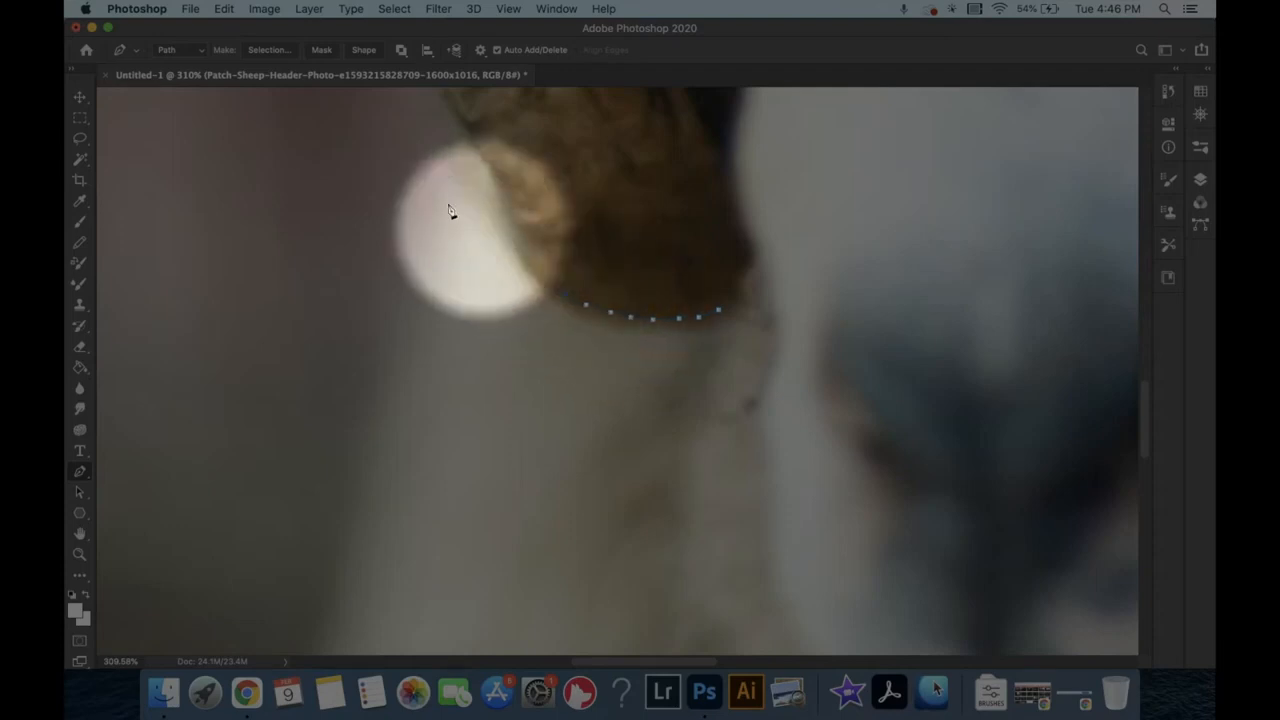
Undo the latest anchor points and remove the remaining ones except the first with the Delete Anchor Point tool
click(224, 9)
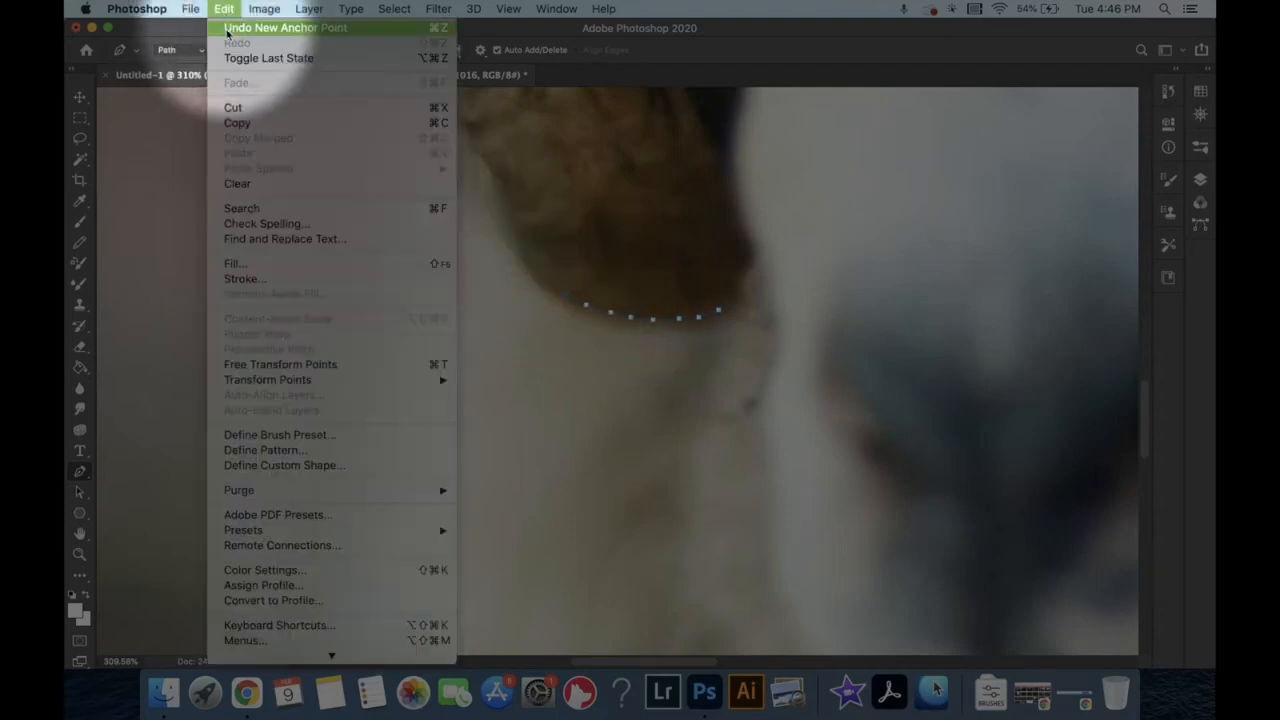
click(227, 29)
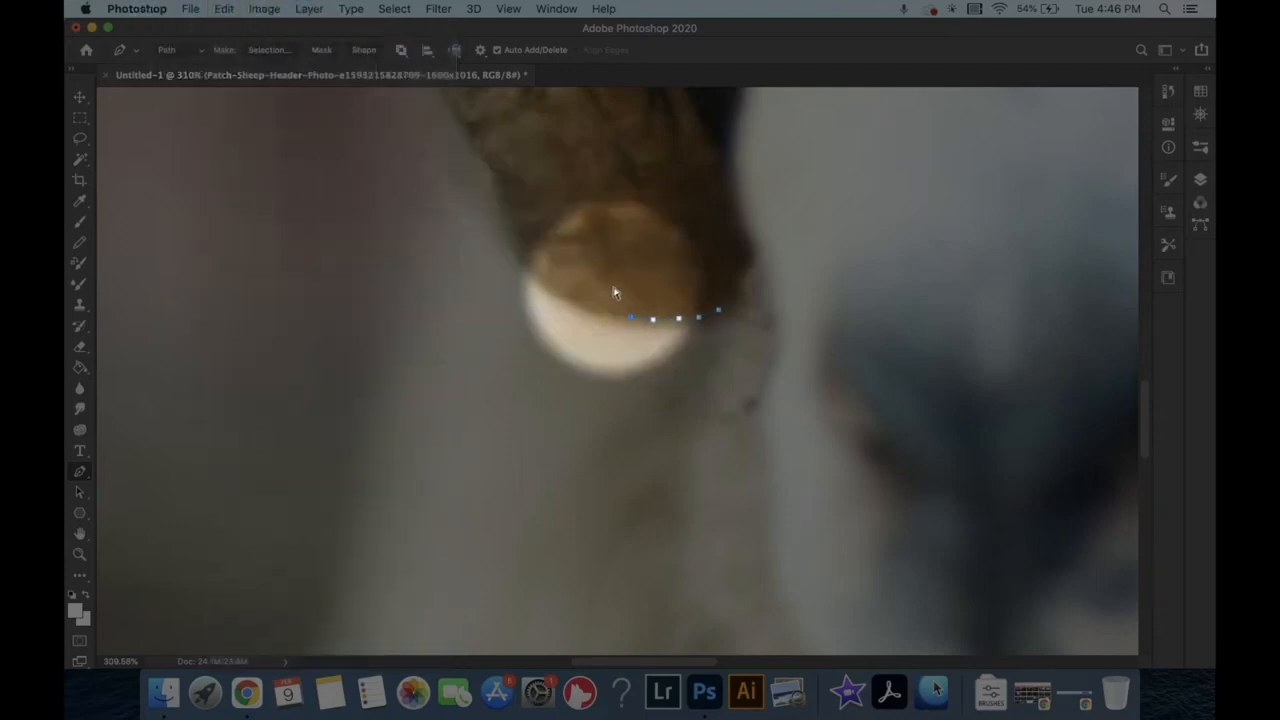
key(super+z)
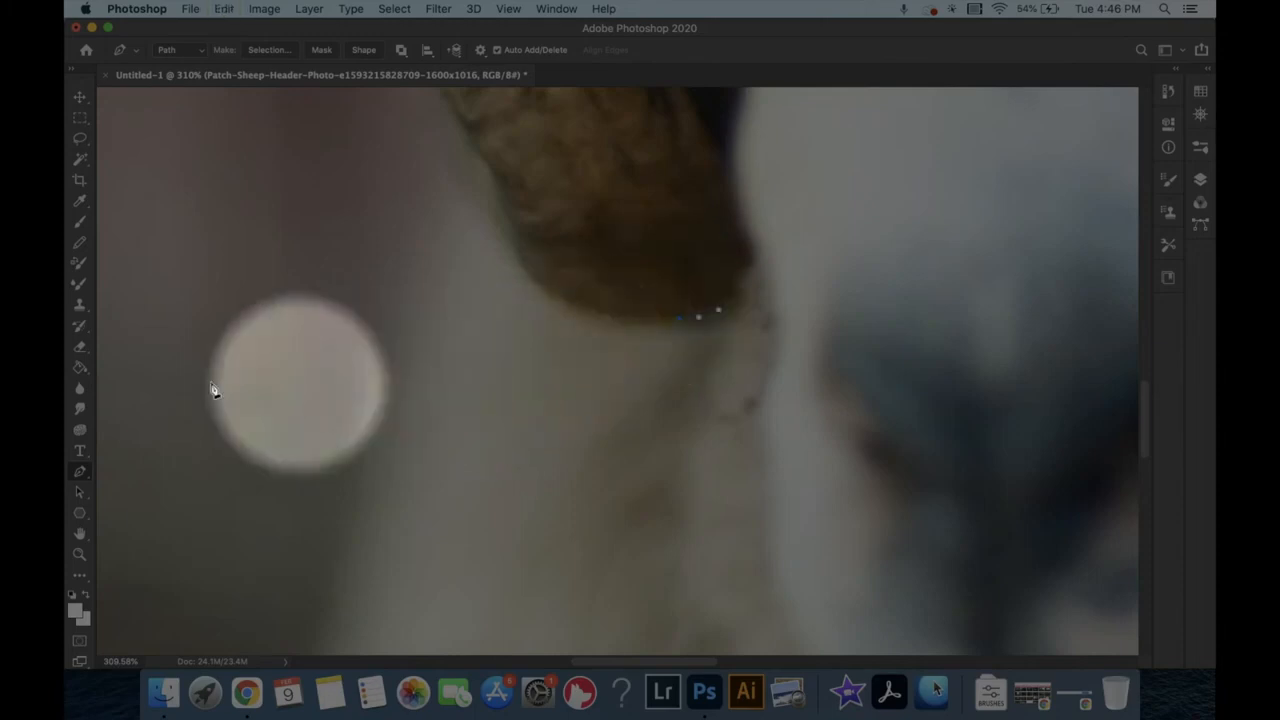
right_click(84, 475)
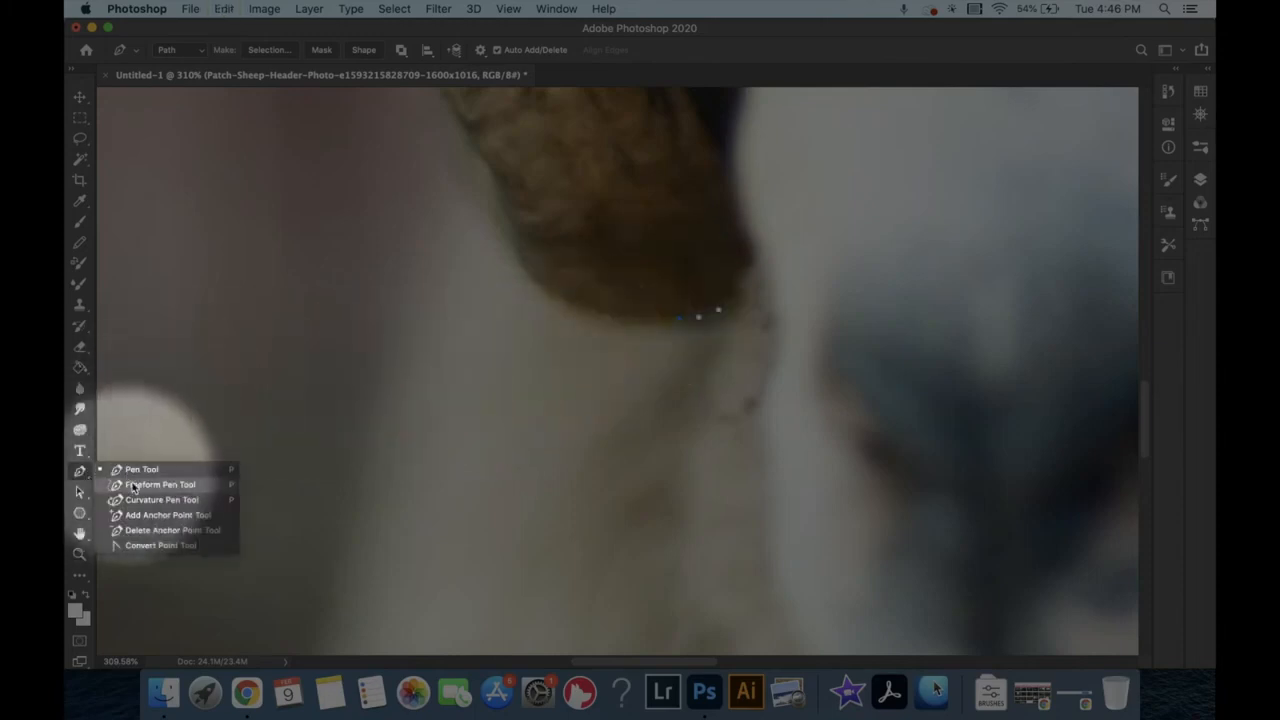
click(155, 530)
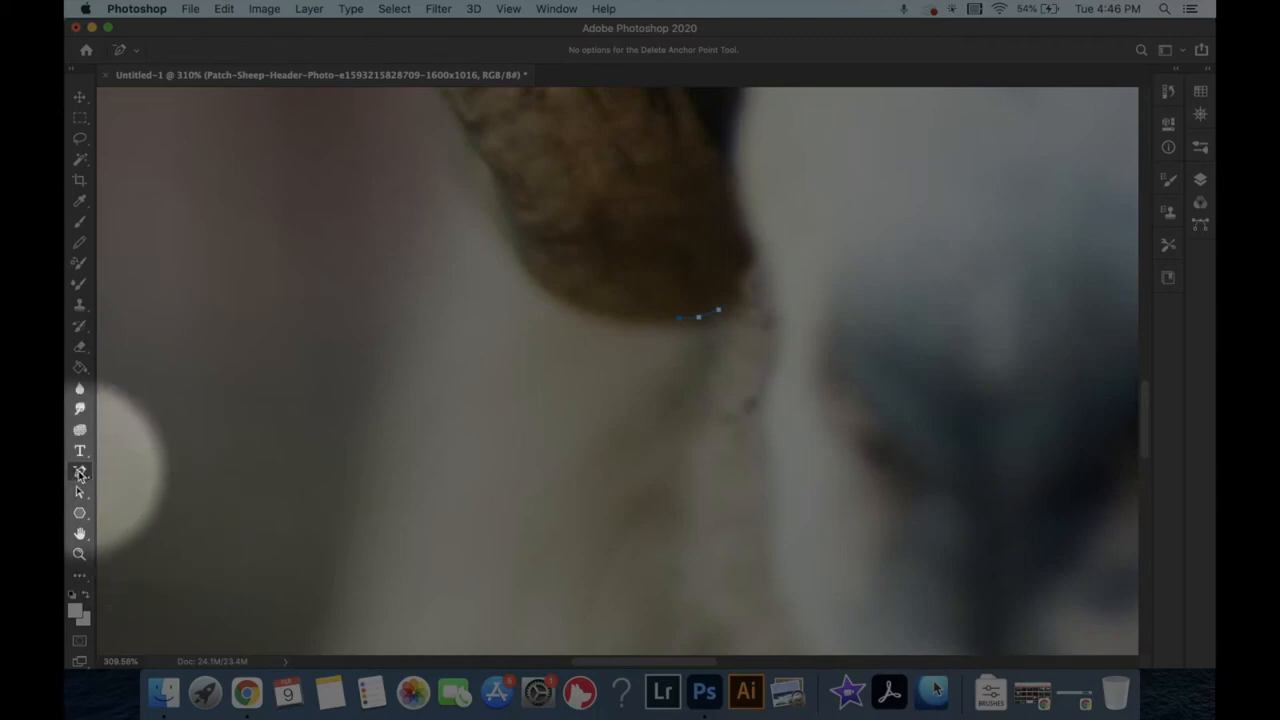
scroll(80, 472, down, 2)
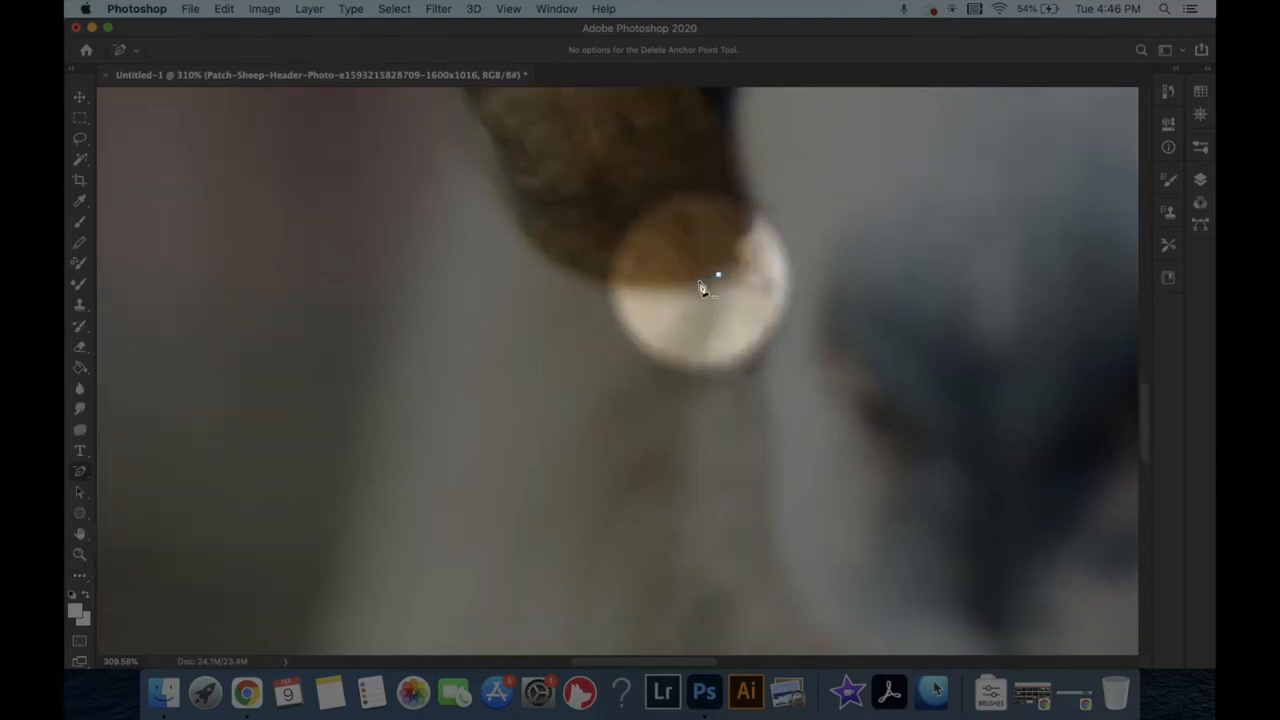
Use the Pen tool to add a curved anchor point, shaping its direction handles to the horn's rounded lower edge
click(83, 475)
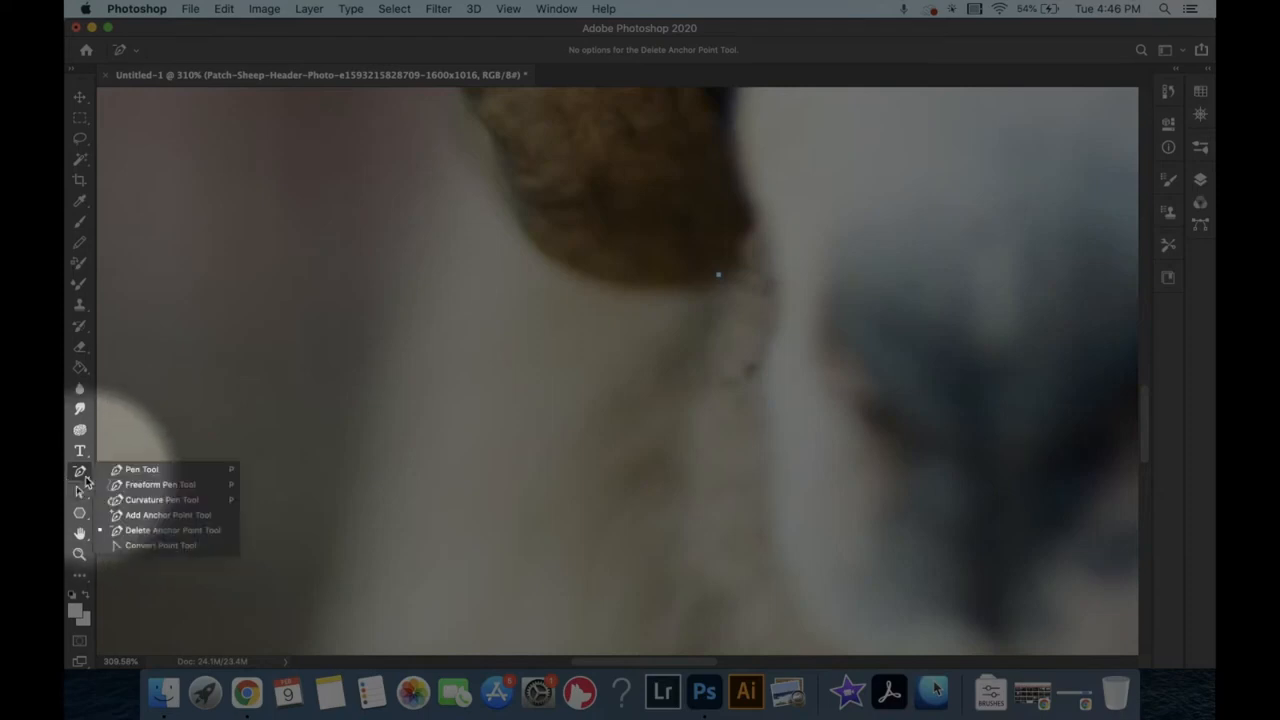
click(140, 469)
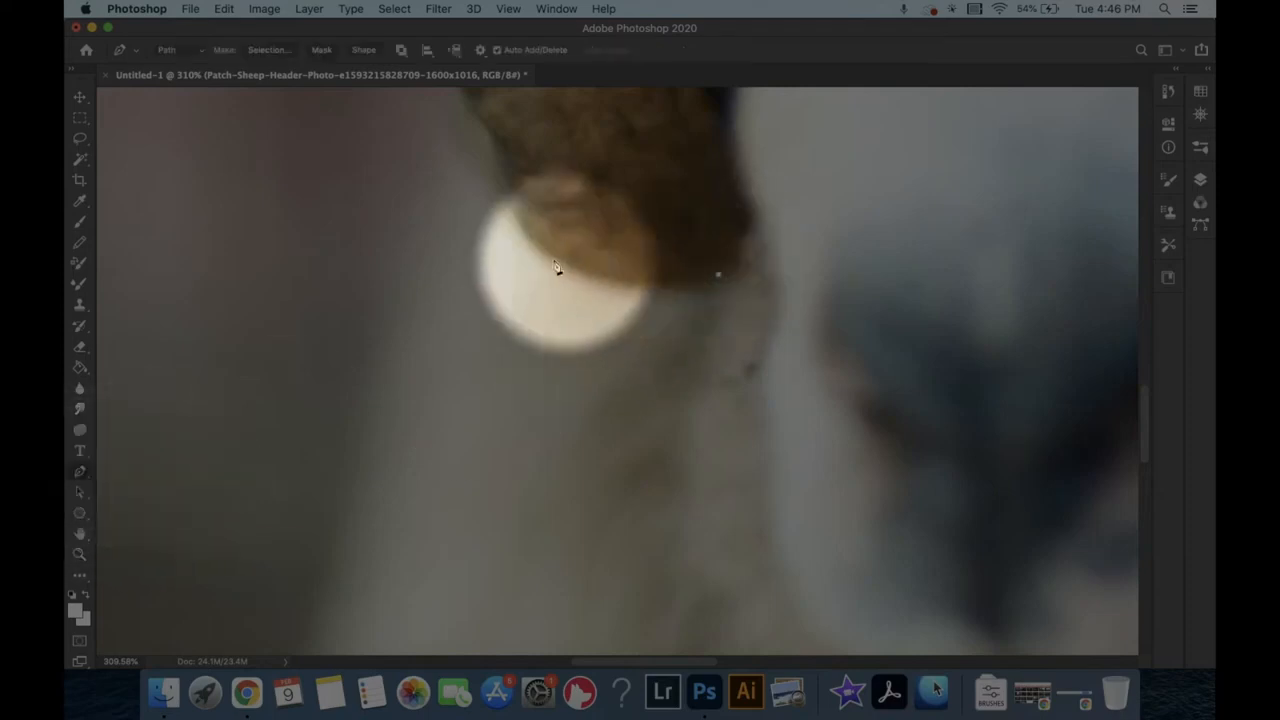
scroll(557, 270, up, 3)
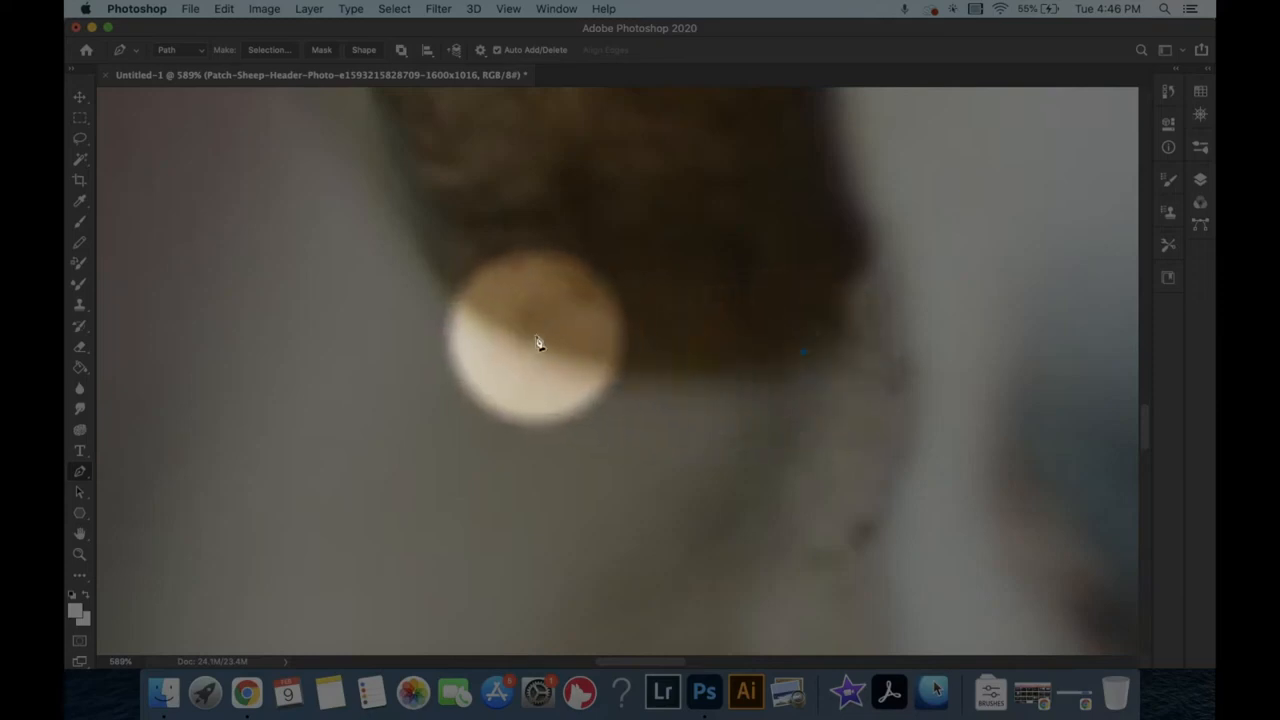
drag(574, 350, 539, 335)
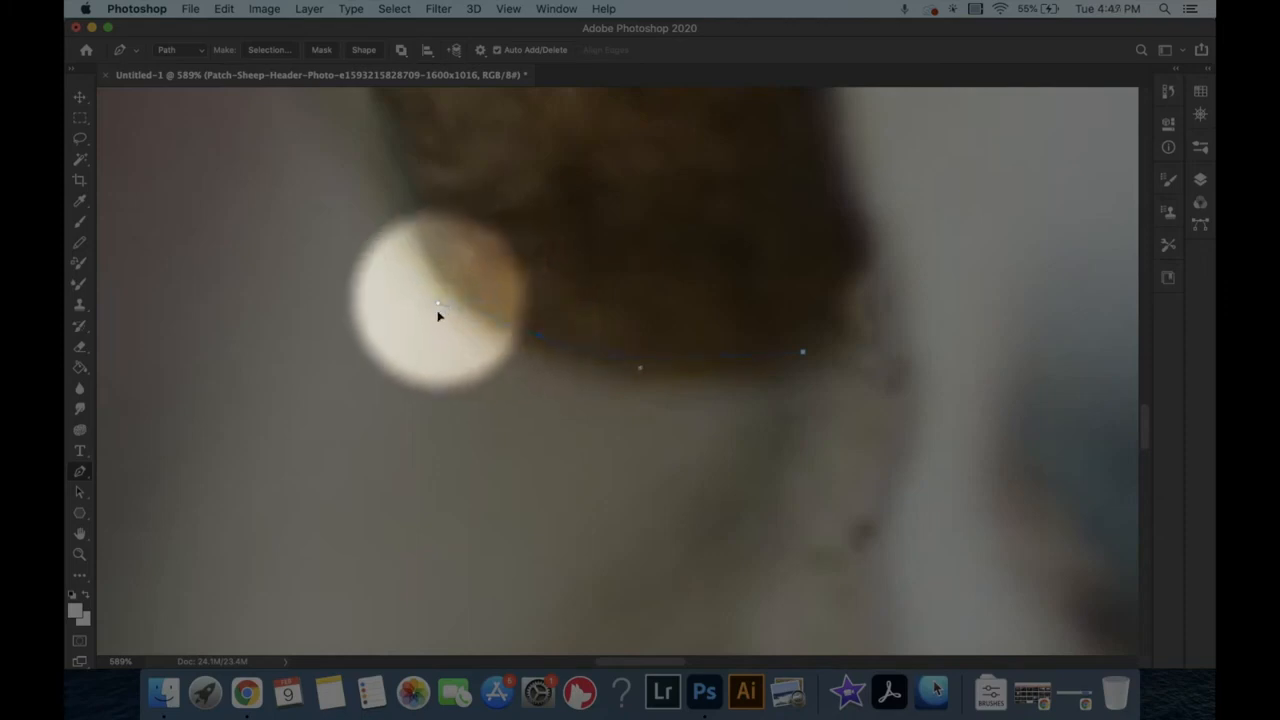
drag(438, 311, 423, 274)
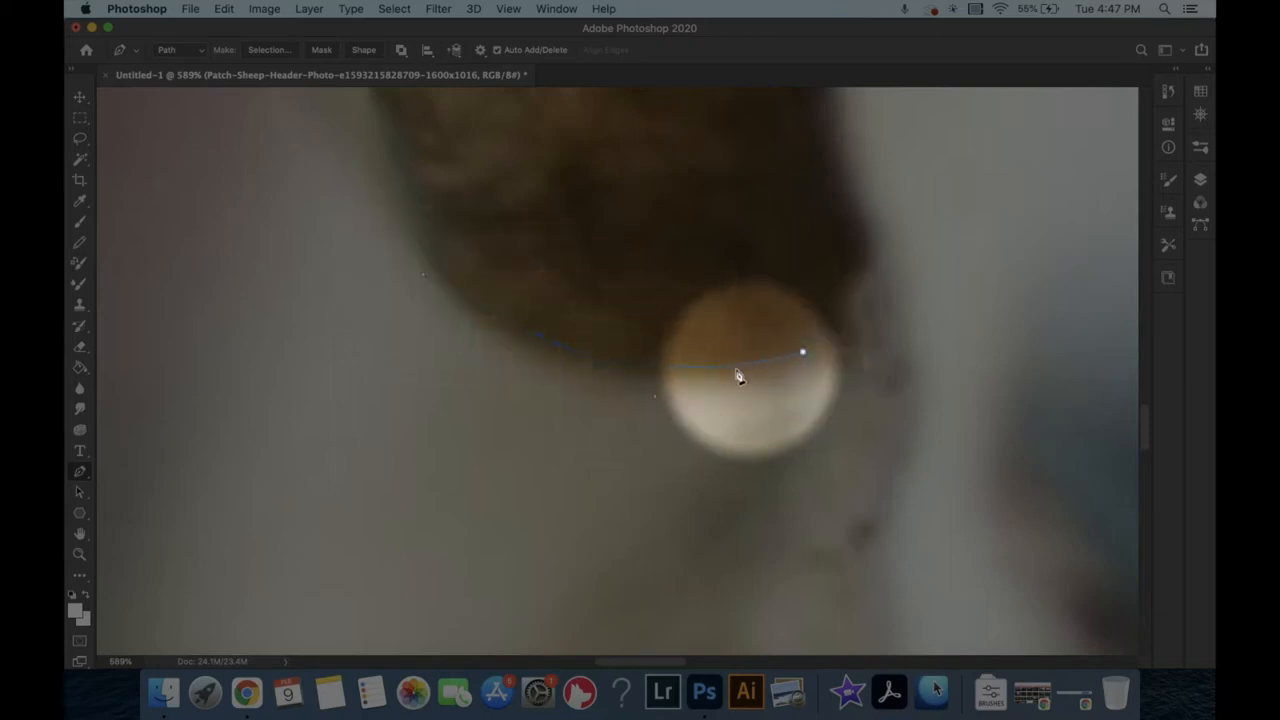
Add a curved anchor point farther up the horn's inner edge and remove its outgoing direction handle
drag(495, 281, 526, 346)
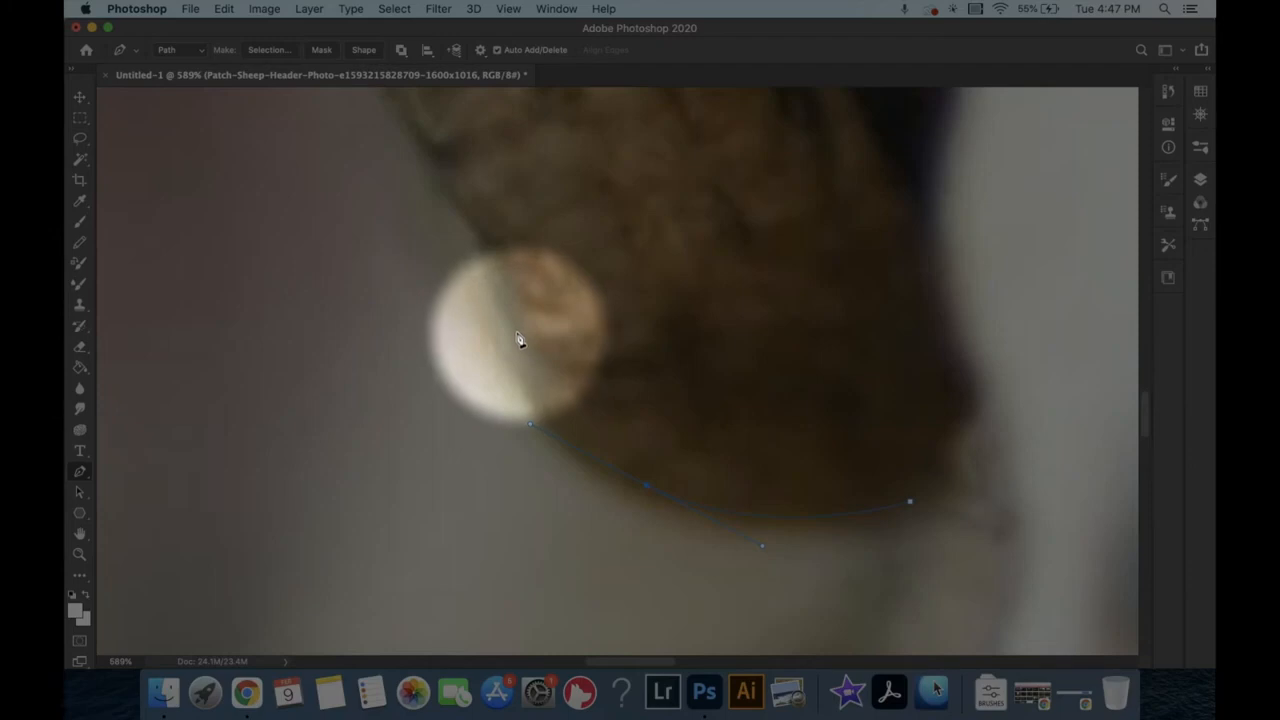
click(508, 297)
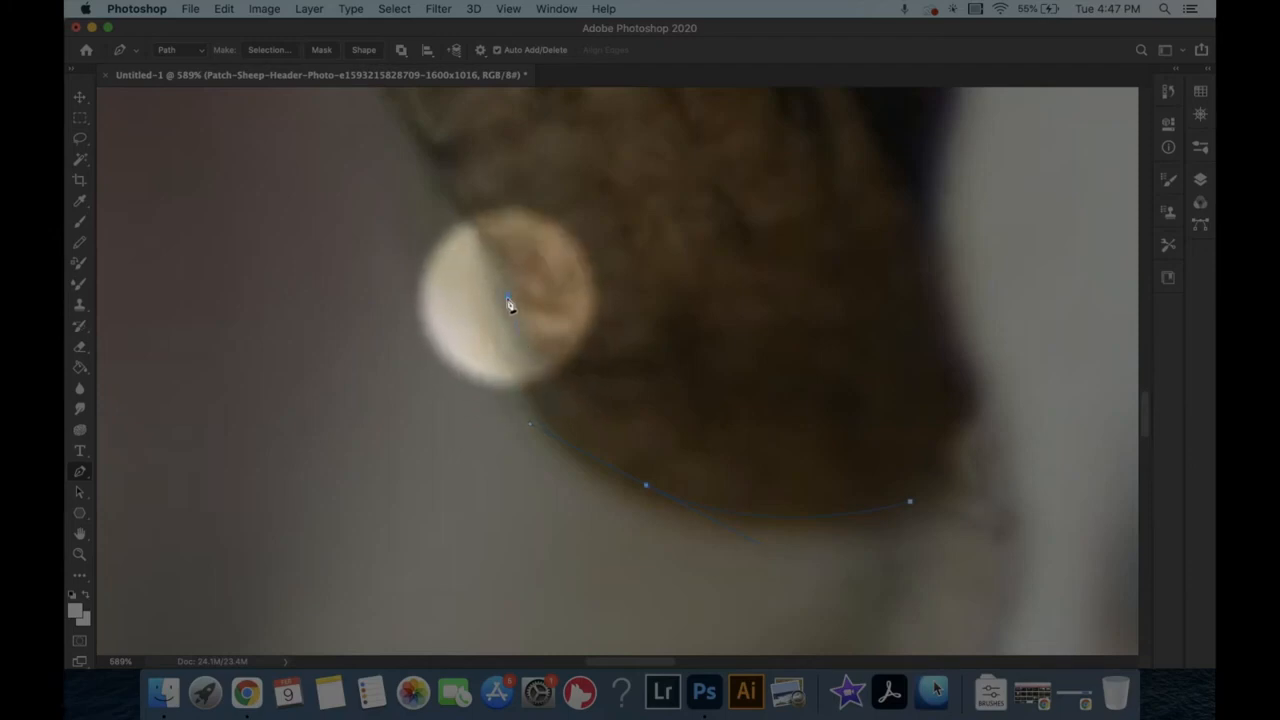
drag(508, 298, 490, 228)
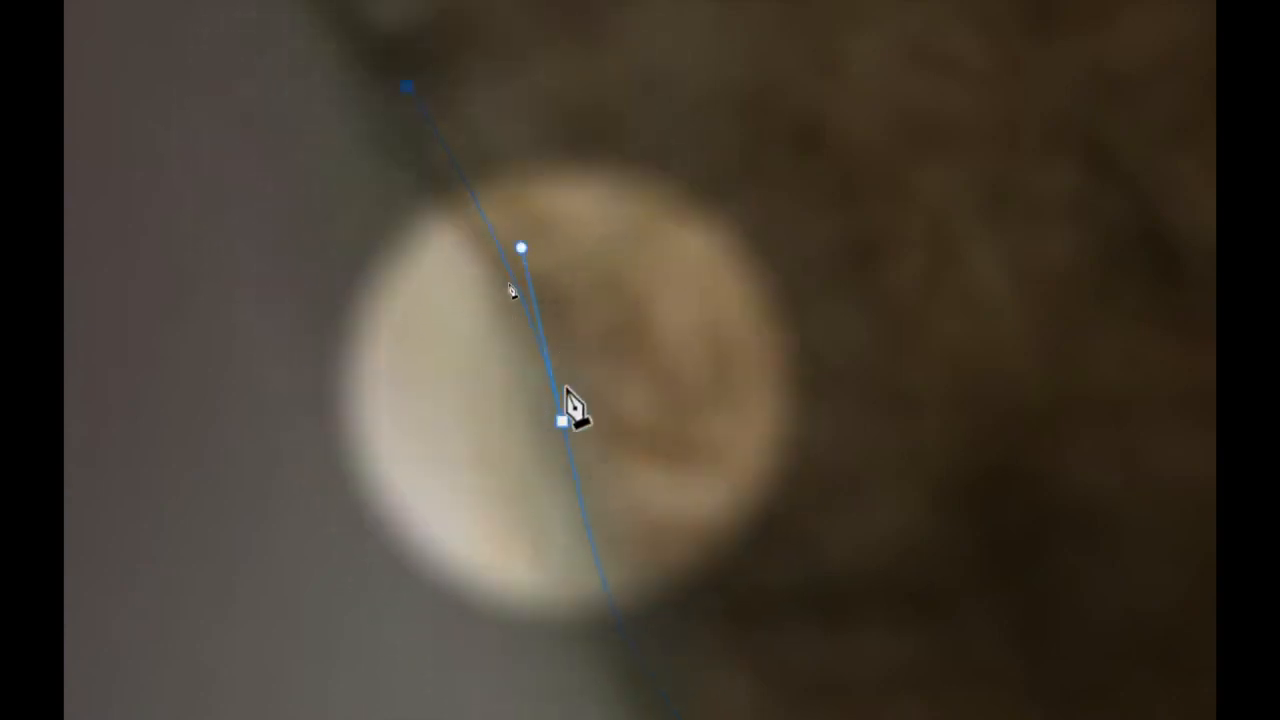
key(ctrl+z)
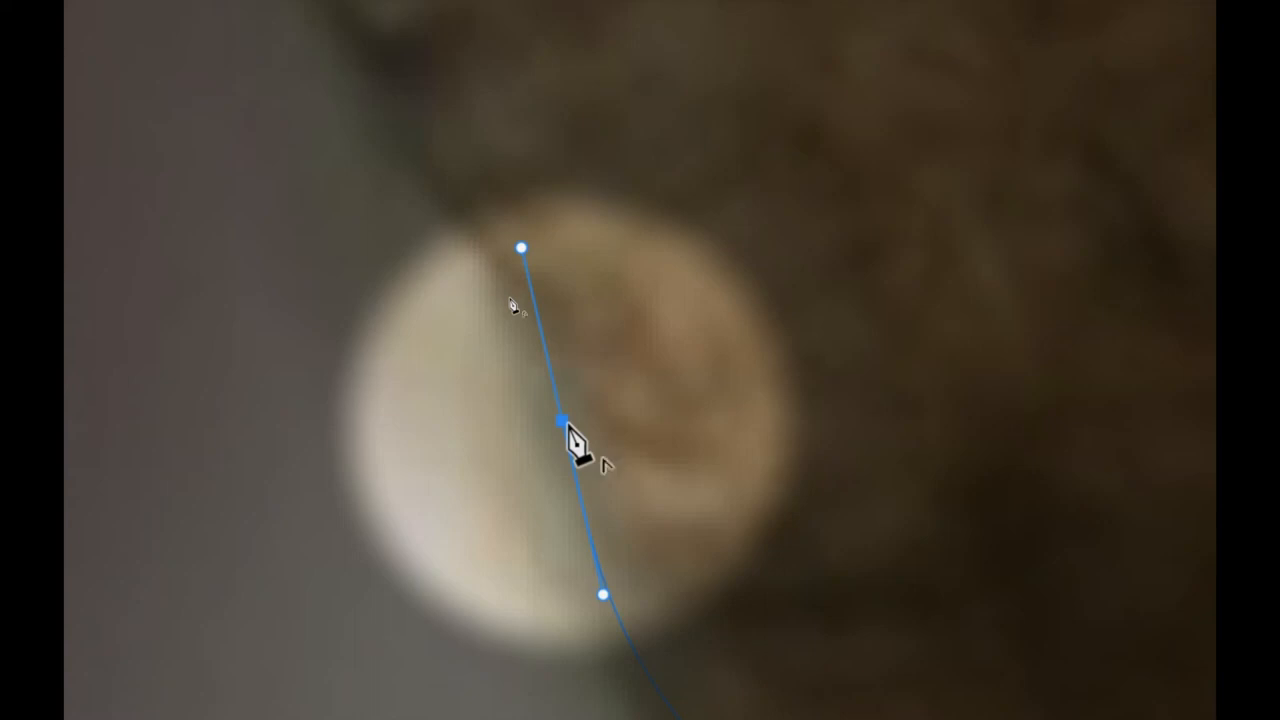
alt+click(561, 420)
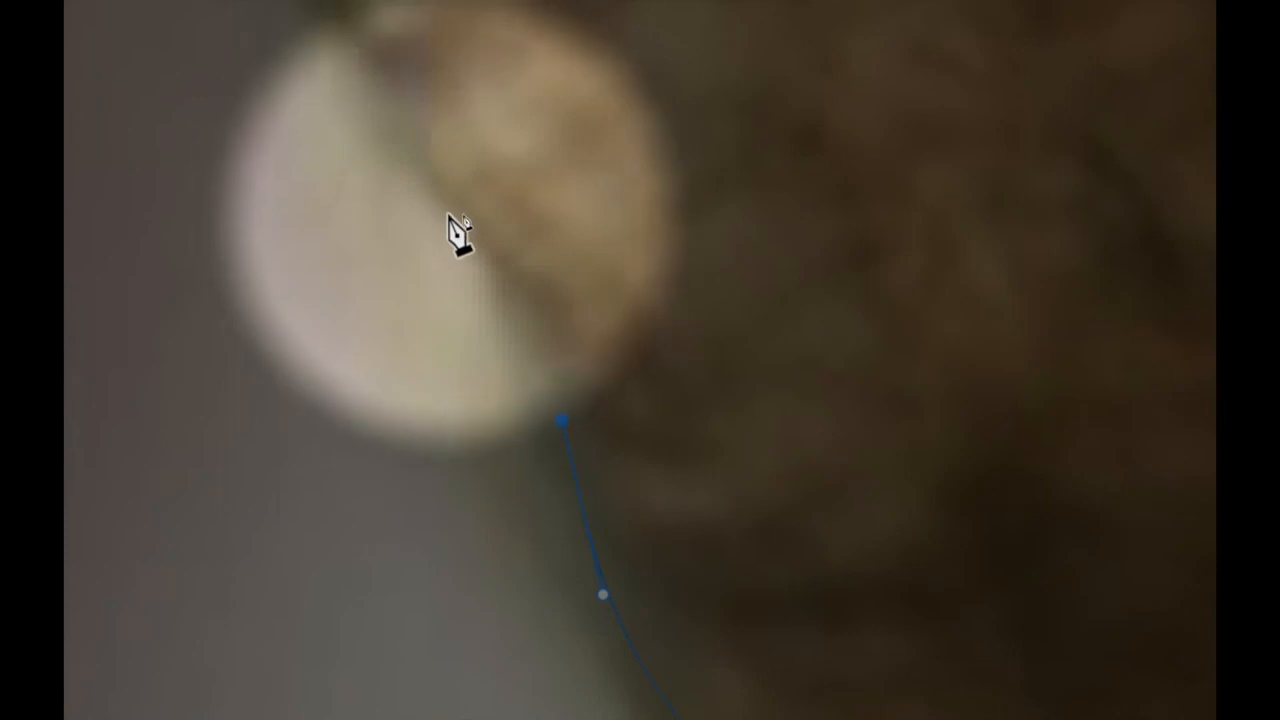
Continue the path with two curved anchor points up to the small notch in the horn's edge, removing the first point's outgoing handle
click(783, 248)
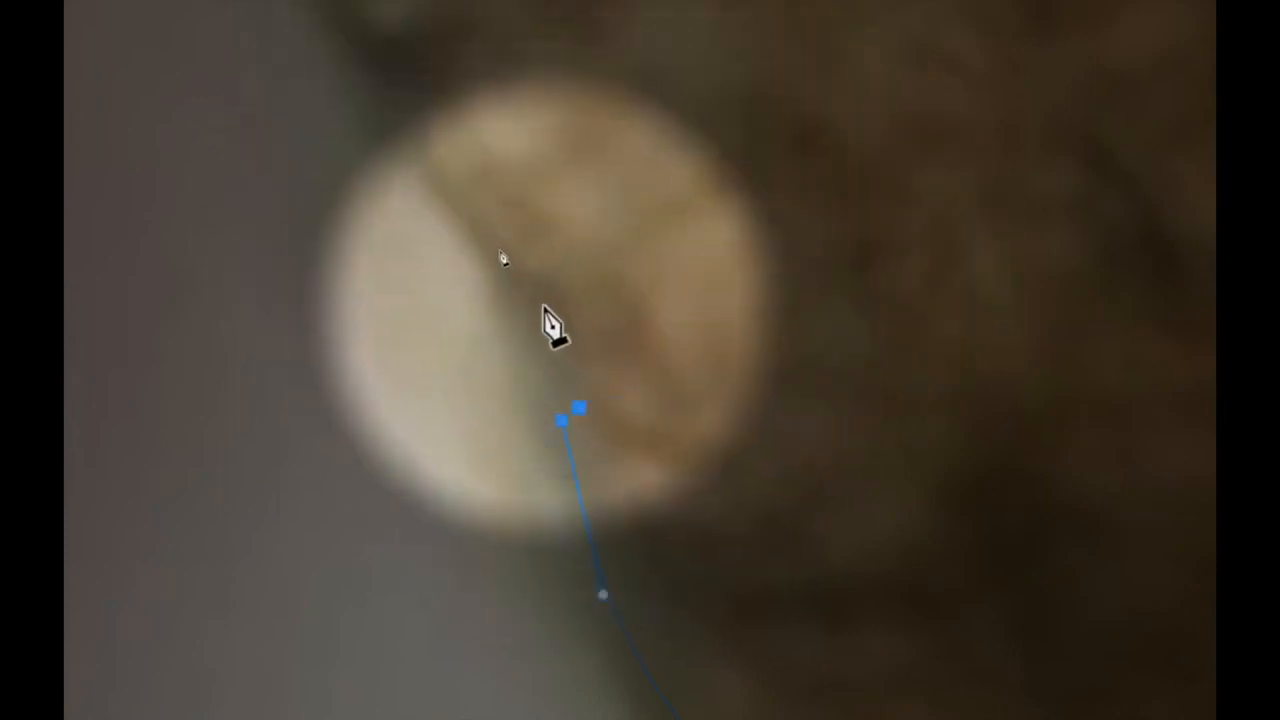
drag(538, 301, 535, 243)
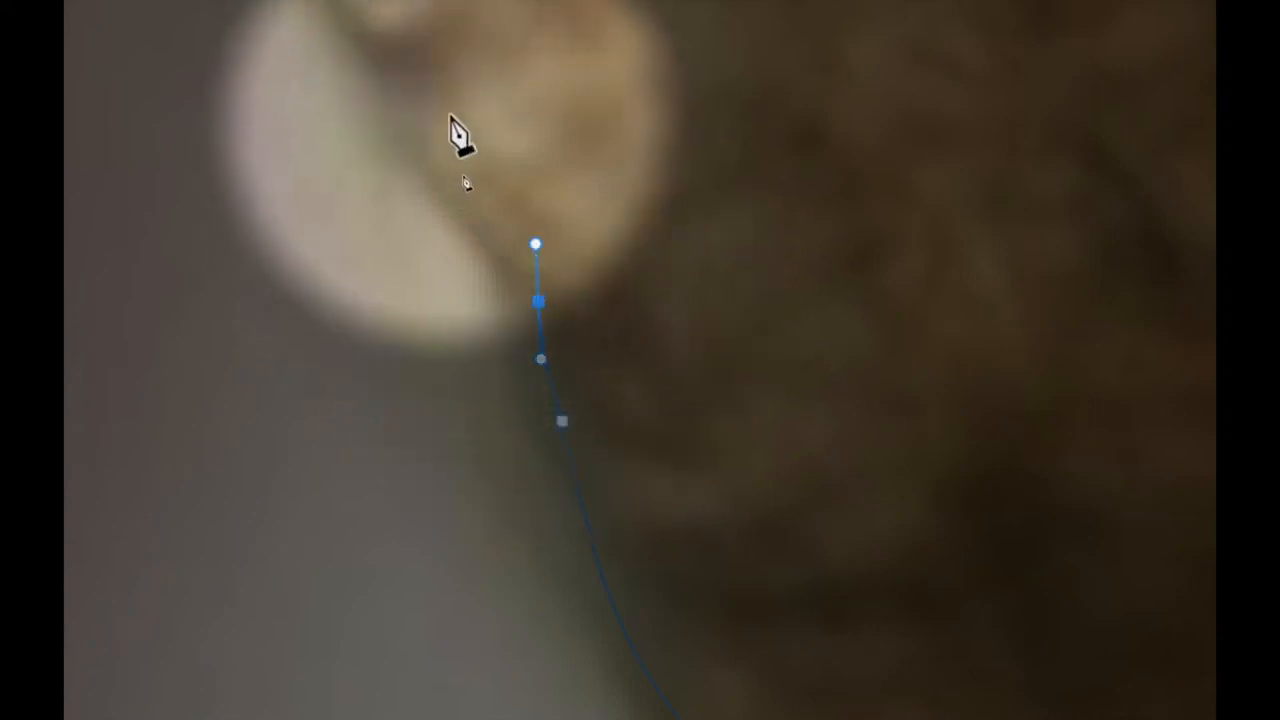
click(538, 300)
drag(439, 131, 506, 281)
drag(495, 218, 489, 58)
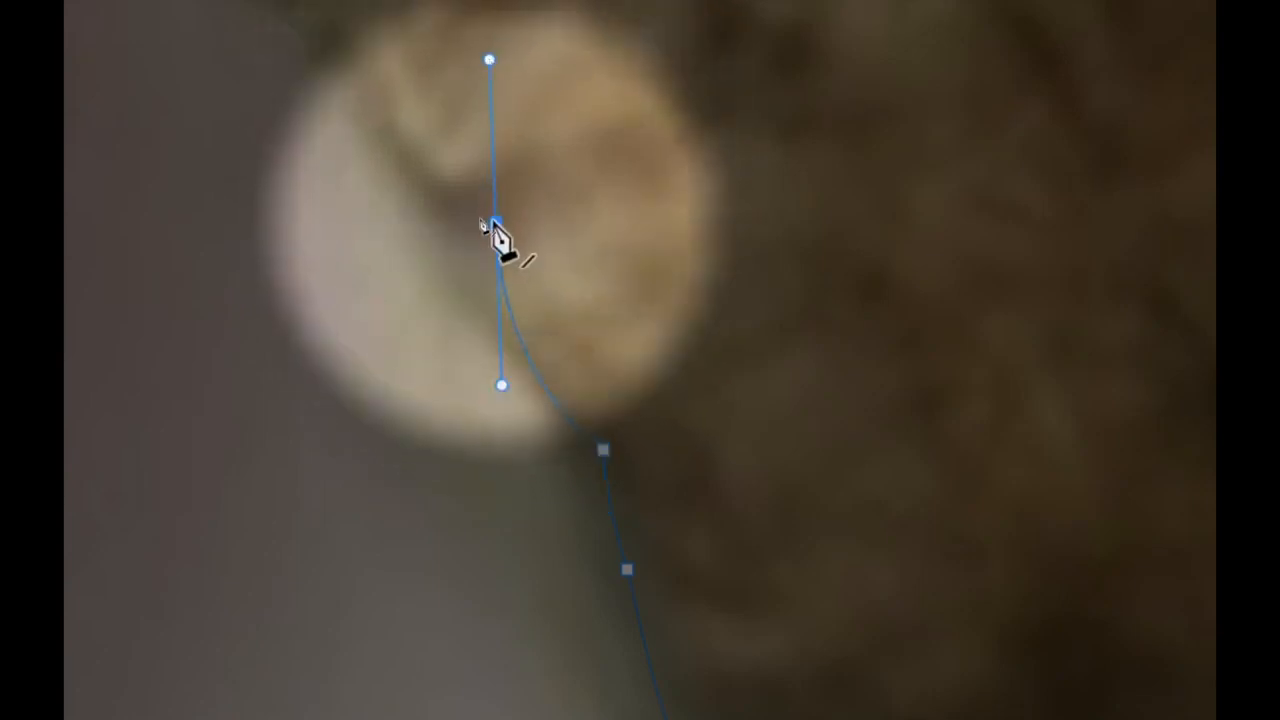
Extend the path past the notch with three more curved anchor points along the horn's inner edge toward the curl
drag(432, 182, 646, 477)
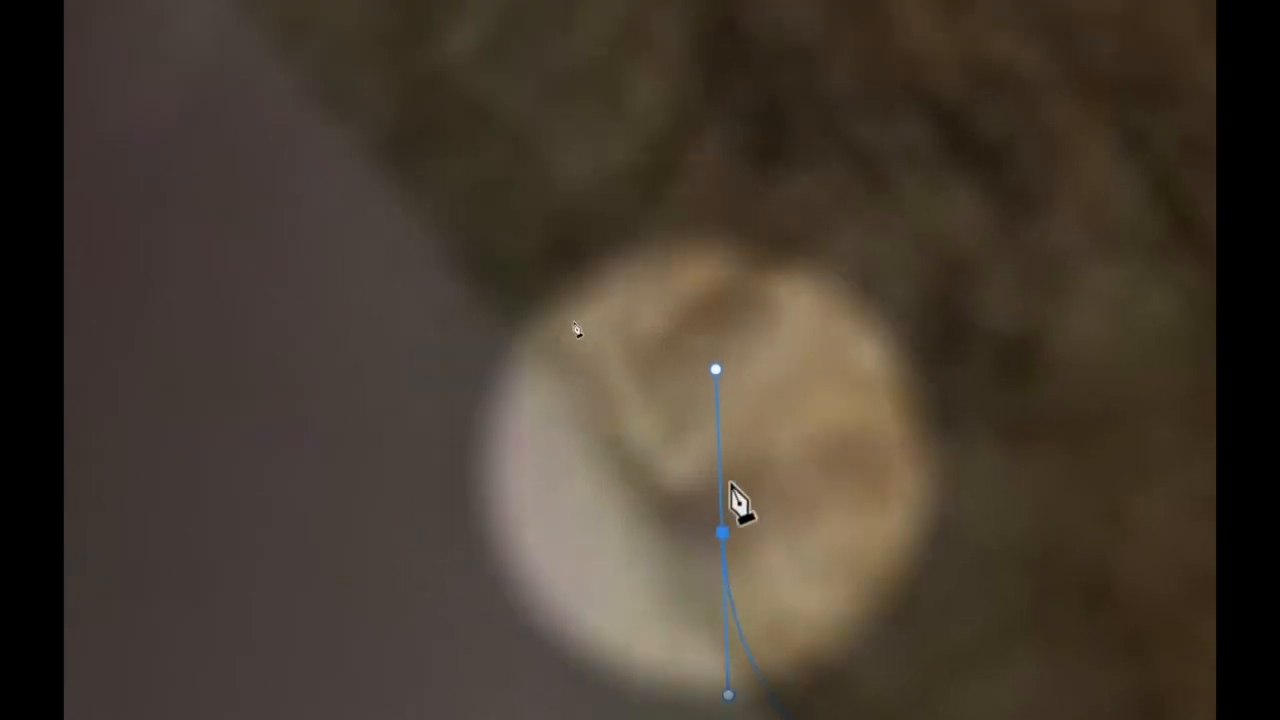
drag(584, 383, 555, 266)
click(585, 384)
click(369, 137)
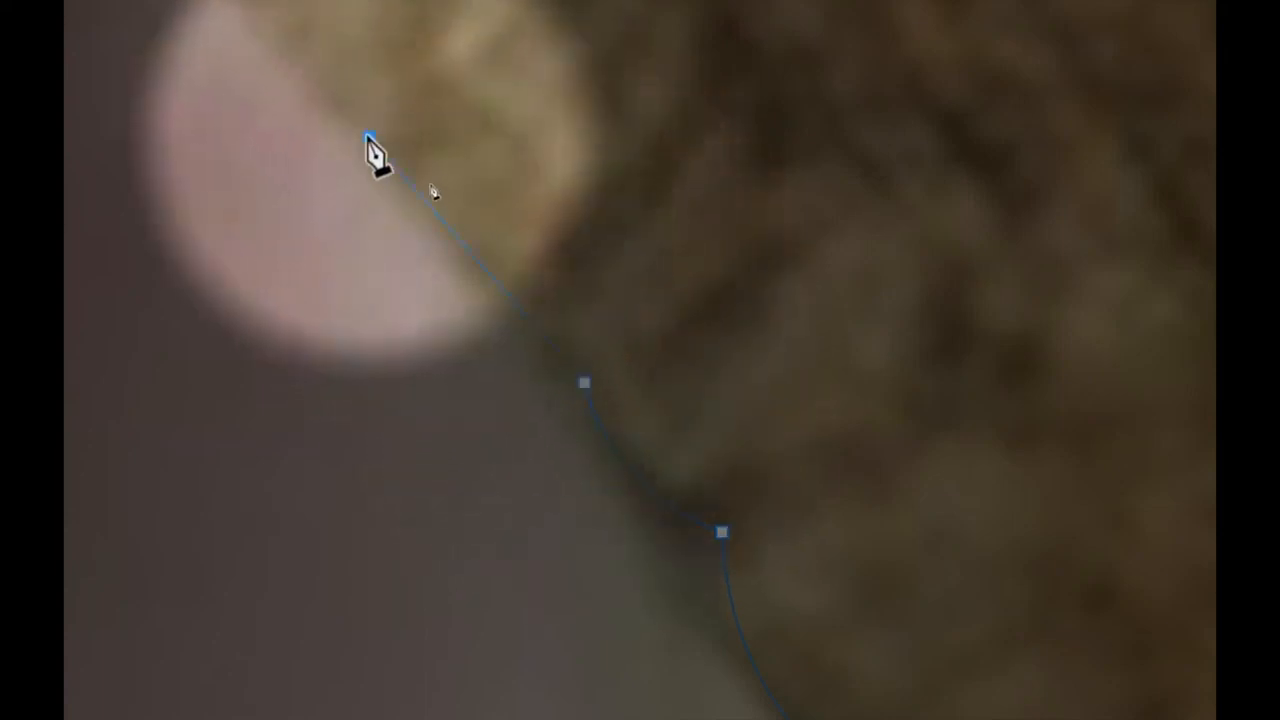
drag(366, 135, 688, 533)
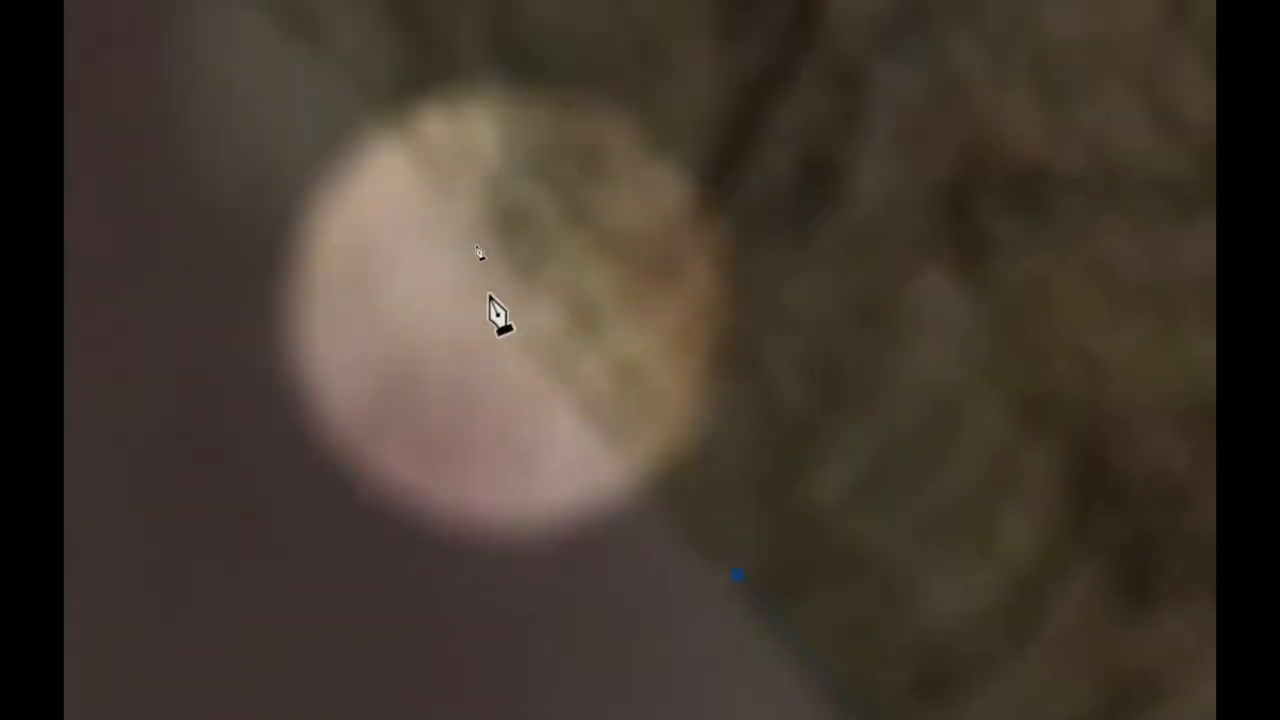
drag(450, 173, 360, 8)
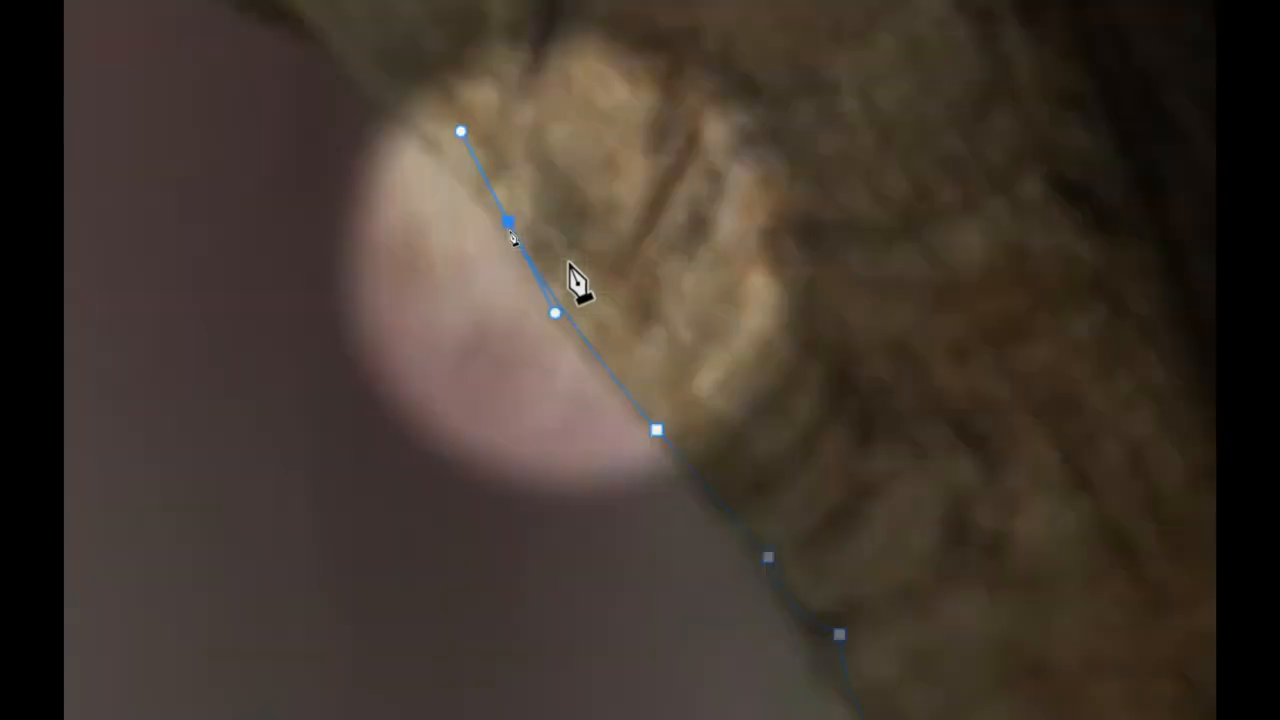
scroll(571, 277, down, 3)
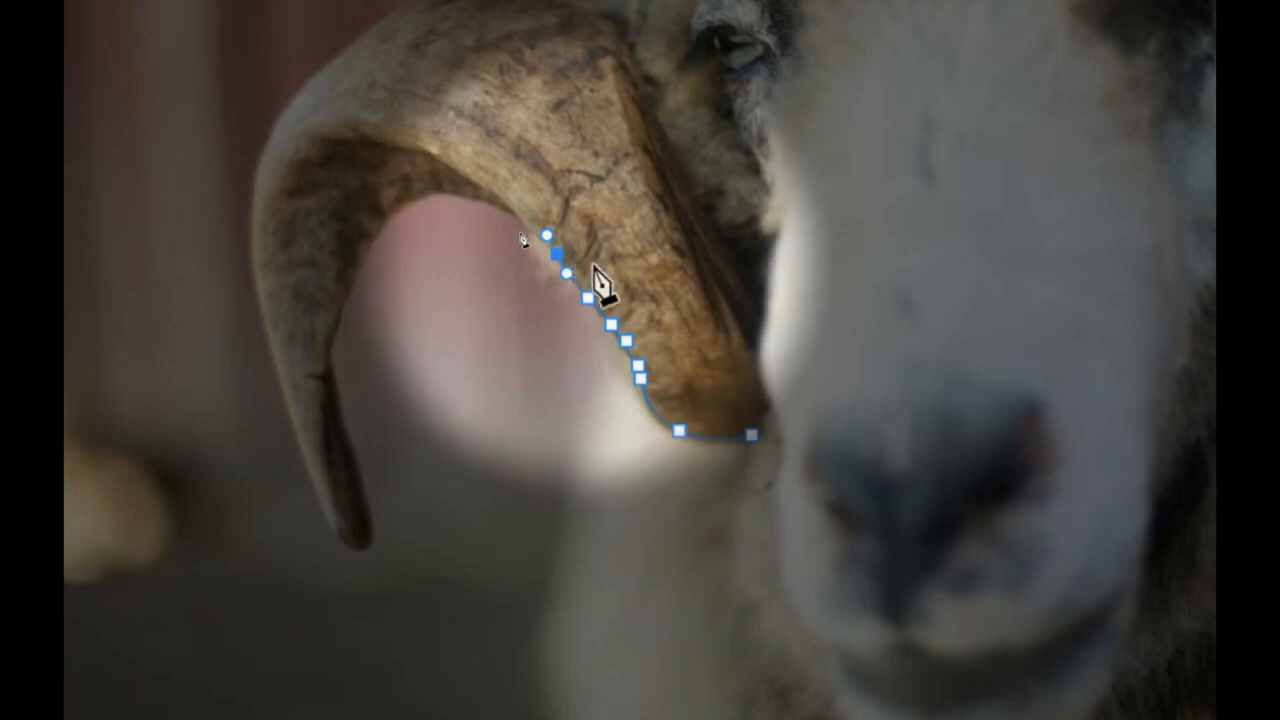
scroll(595, 267, up, 3)
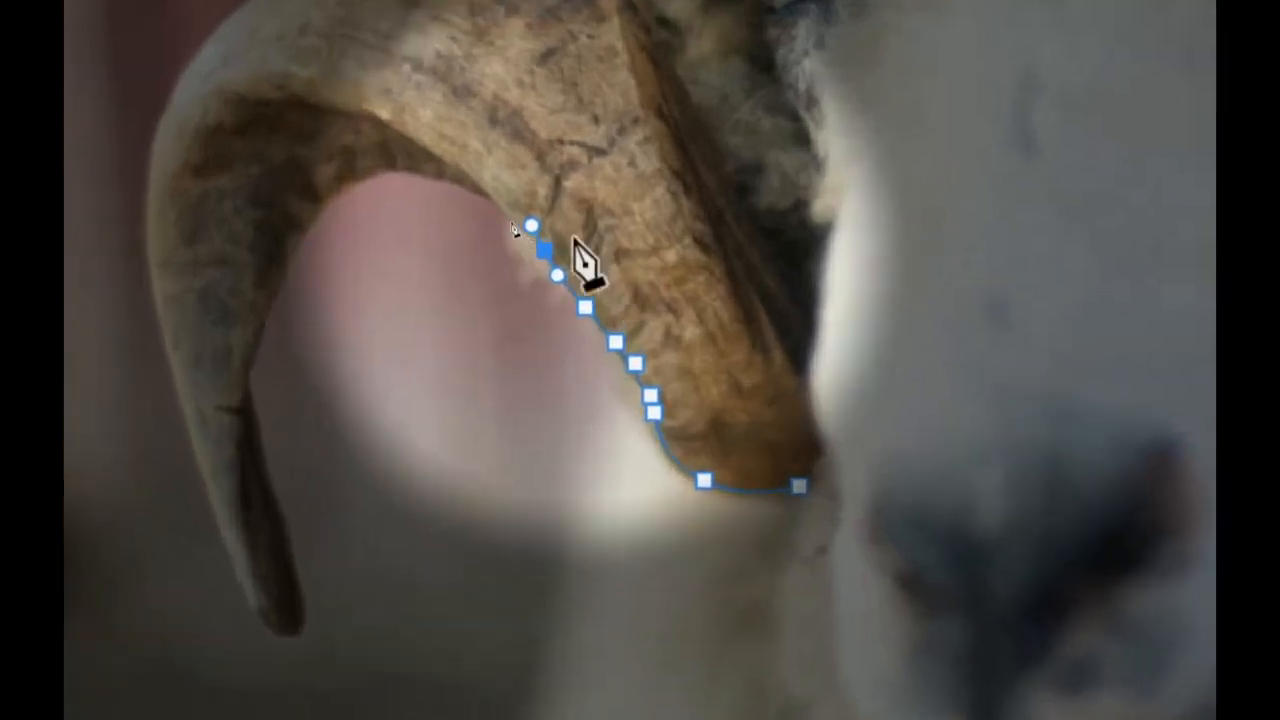
drag(451, 189, 623, 323)
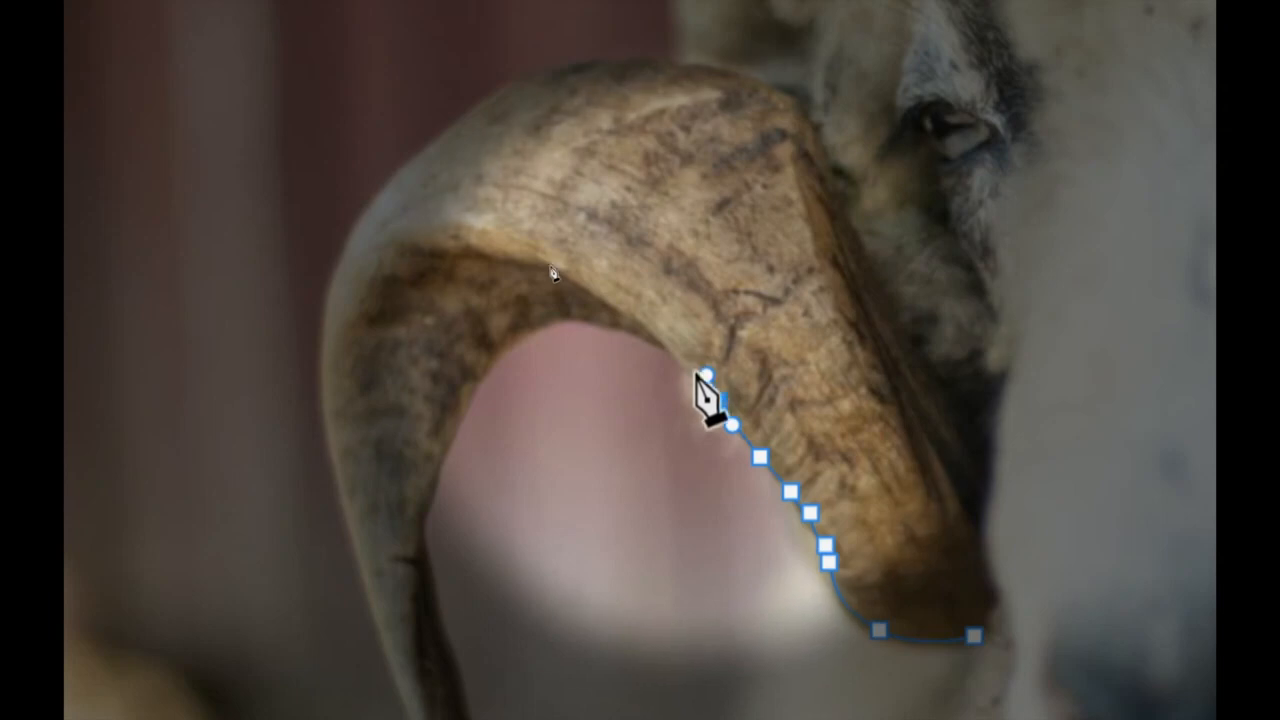
click(720, 399)
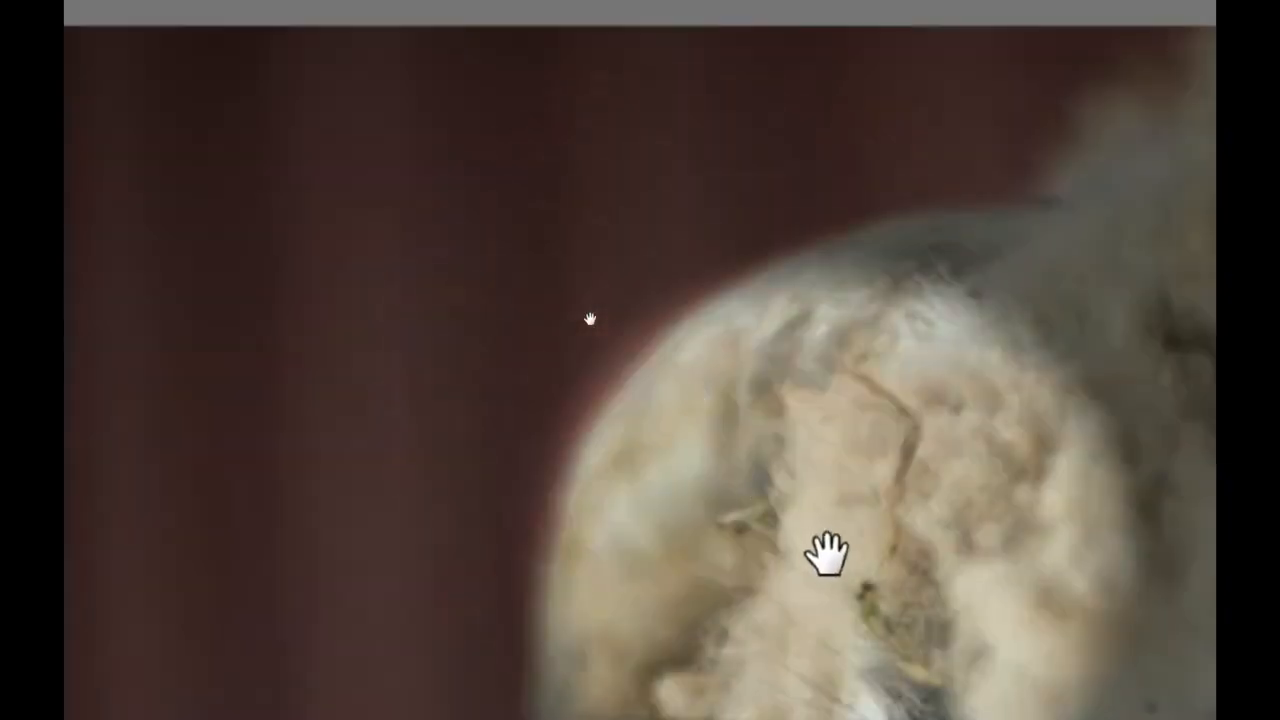
drag(827, 553, 628, 174)
drag(666, 460, 637, 24)
drag(398, 155, 614, 503)
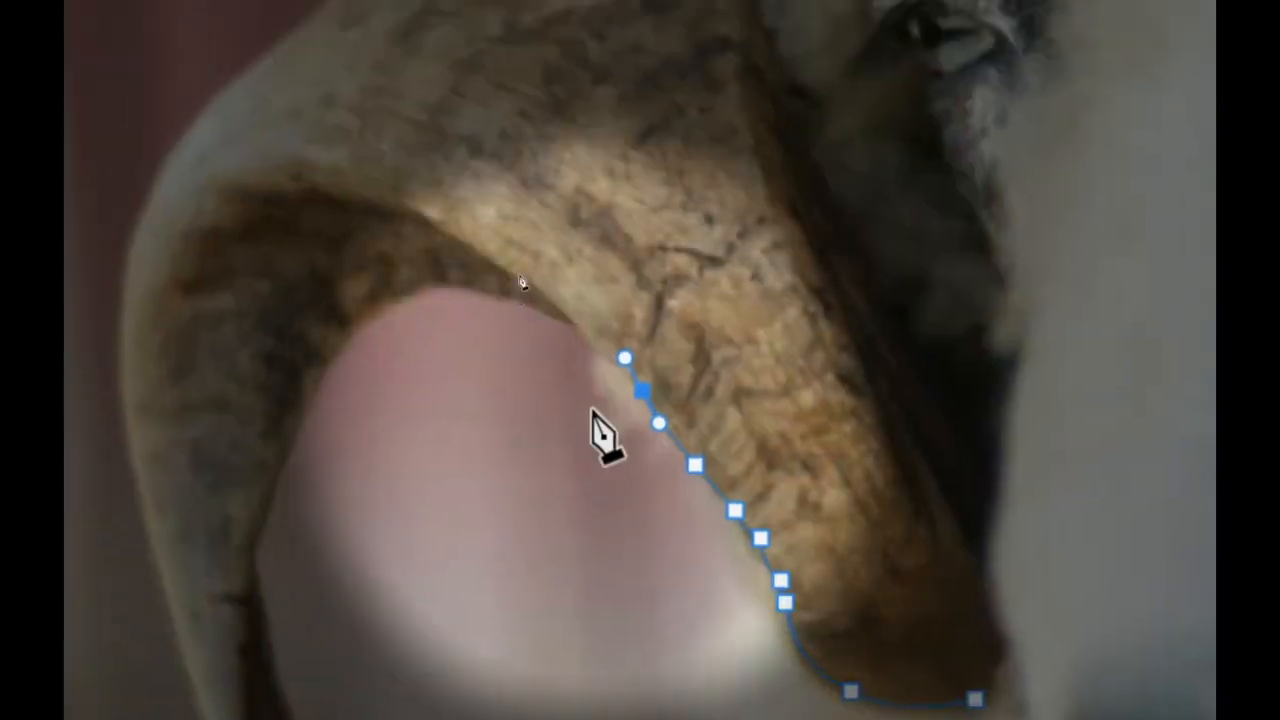
Continue the path with curved anchor points along the left horn's inner edge to the underside of its curl
drag(516, 264, 618, 288)
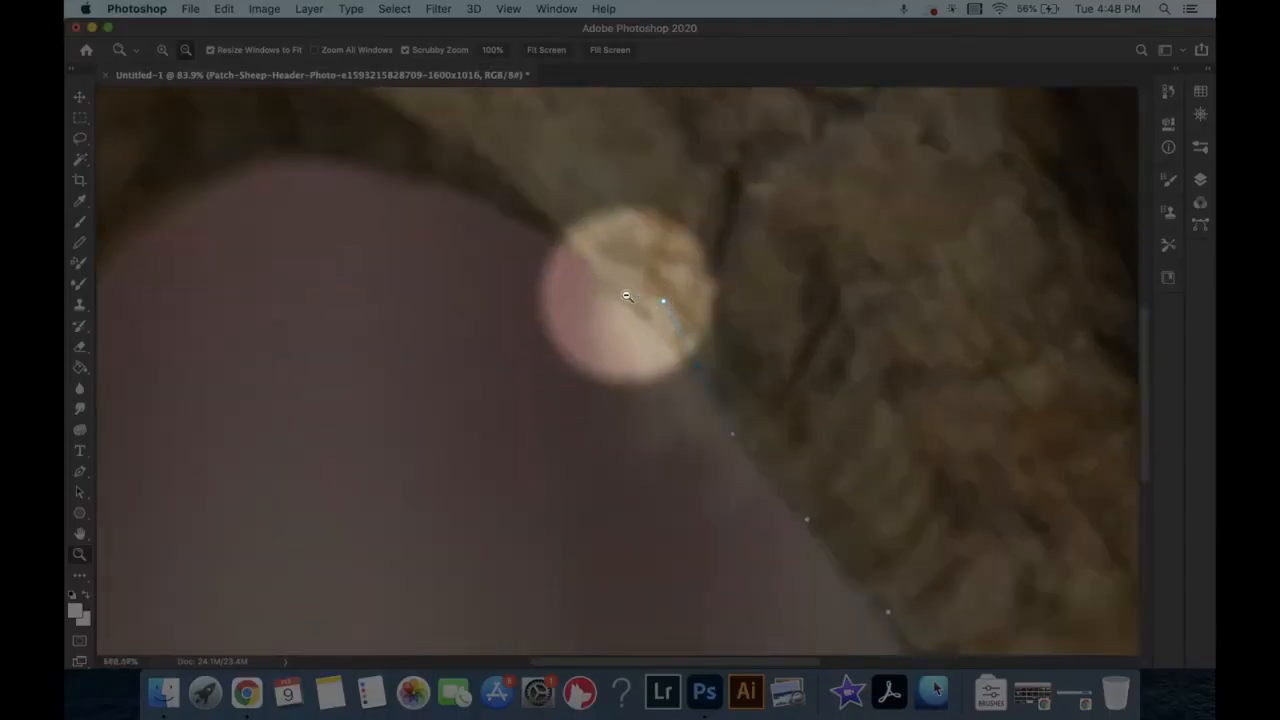
drag(557, 212, 607, 207)
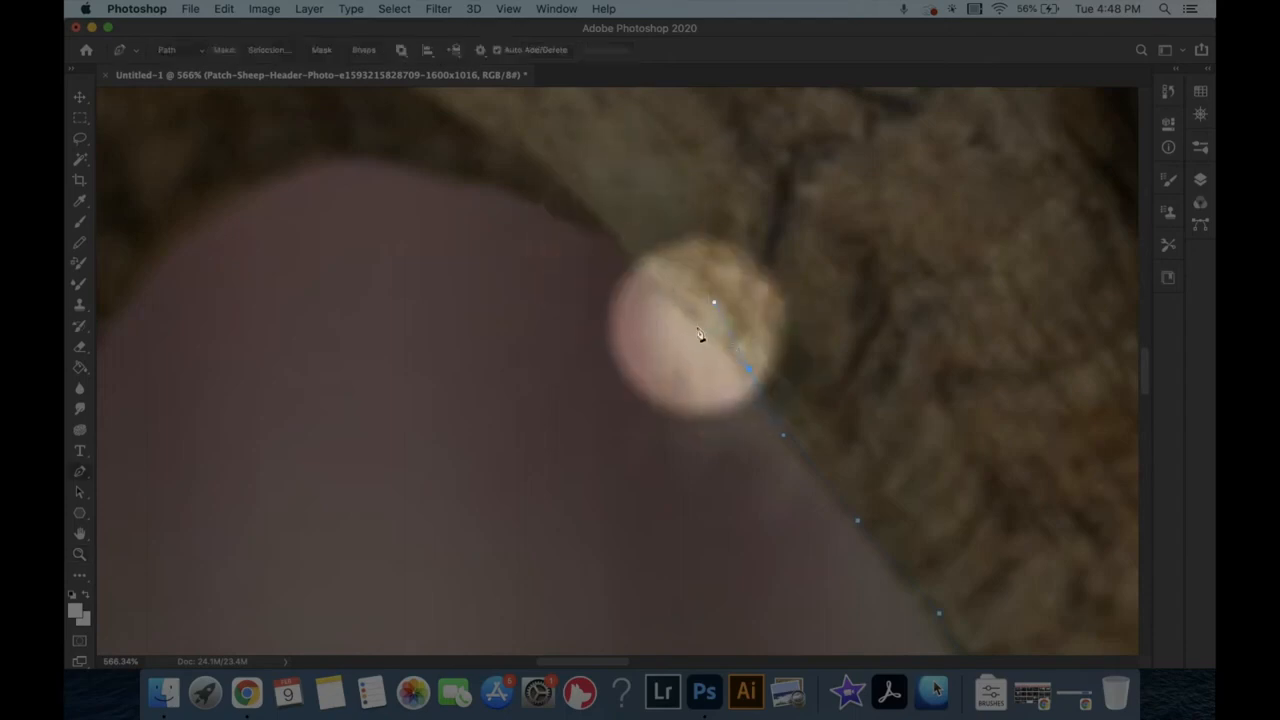
drag(692, 325, 764, 343)
drag(480, 170, 760, 420)
drag(560, 330, 780, 400)
drag(647, 348, 577, 303)
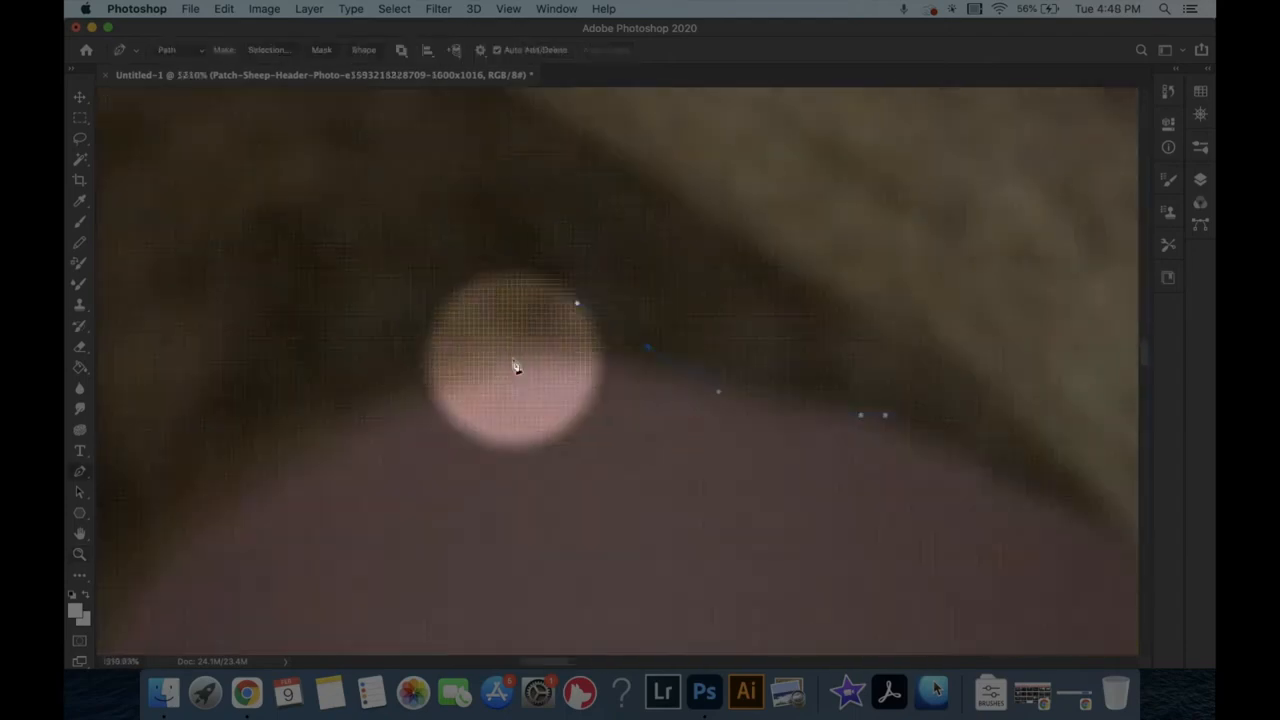
Trace the rest of the left horn's inner curve, around its tip and up its outer edge
drag(514, 366, 800, 250)
drag(515, 293, 430, 455)
drag(608, 431, 611, 108)
drag(534, 175, 543, 209)
drag(612, 540, 603, 330)
click(565, 184)
drag(625, 397, 625, 460)
drag(578, 478, 566, 467)
drag(512, 409, 499, 367)
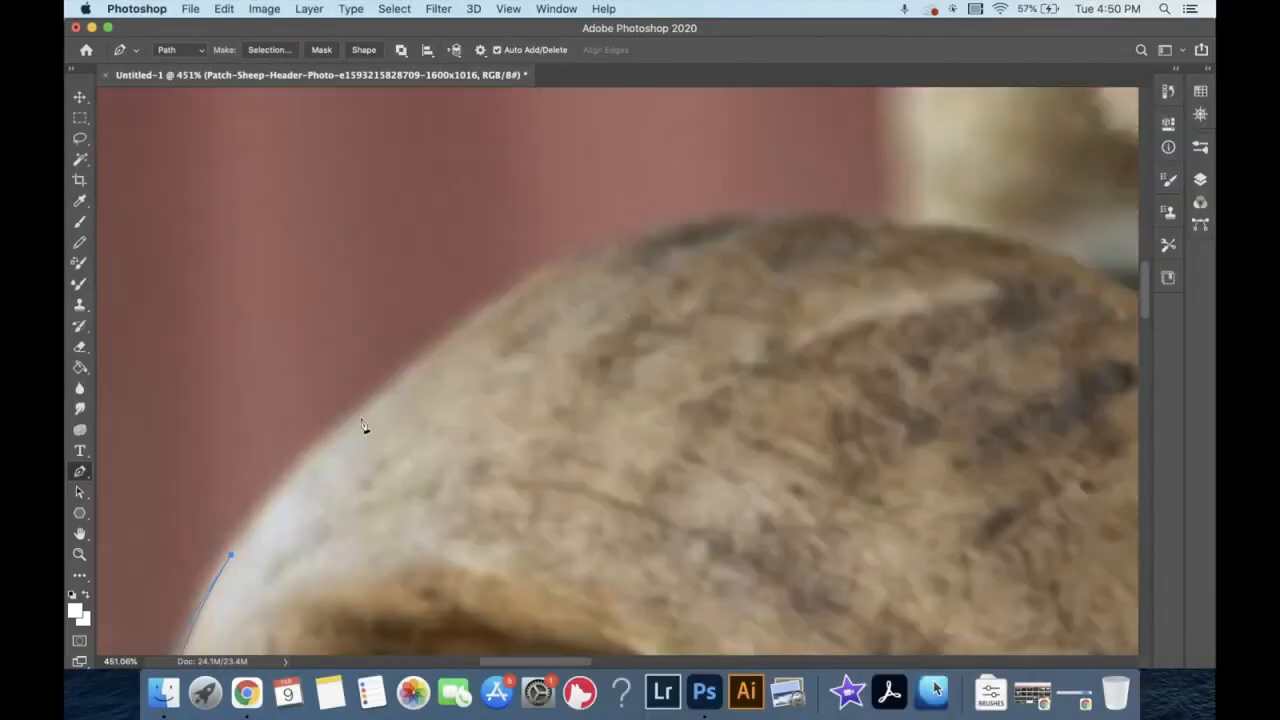
Extend the path over the left horn's top and along the rear horn's rounded upper edge with curved anchor points
click(896, 235)
drag(329, 394, 397, 226)
drag(649, 174, 891, 168)
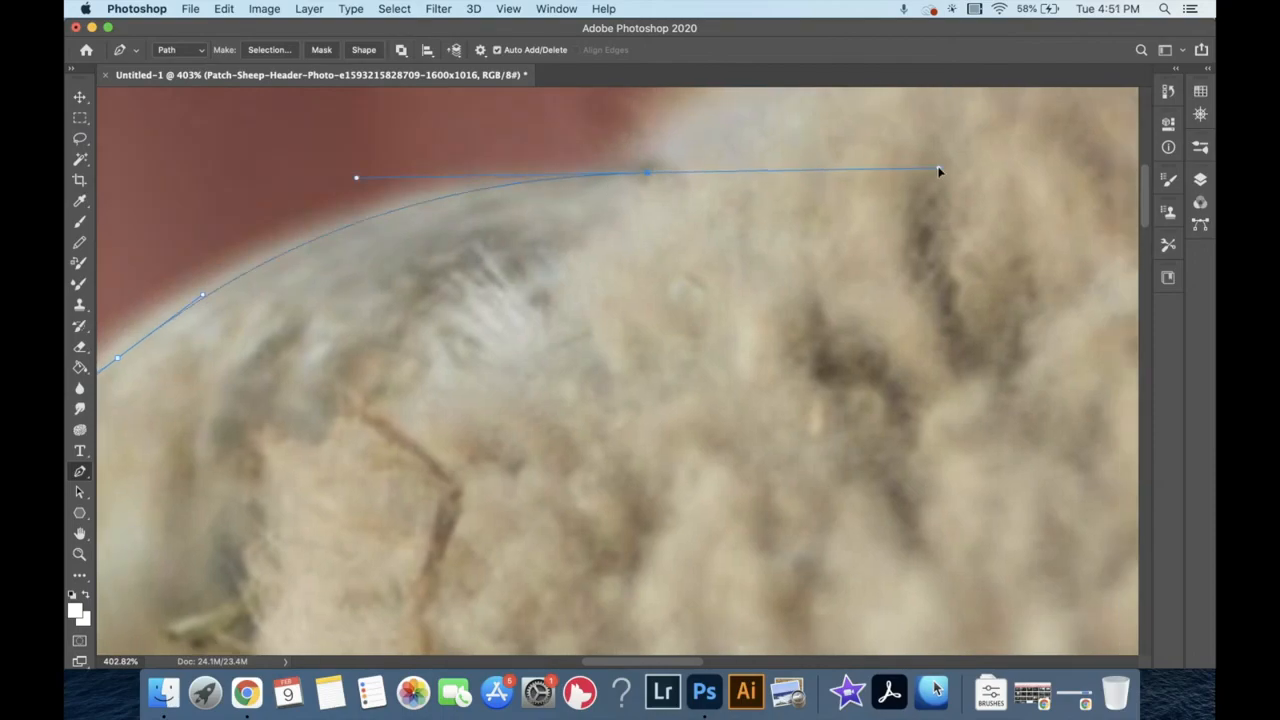
Trace the wool tufts on top of the sheep's head with short, jagged path segments up to the right rear horn
drag(700, 250, 358, 460)
click(352, 402)
click(345, 363)
click(387, 390)
click(416, 401)
click(937, 323)
scroll(894, 391, right, 5)
click(623, 337)
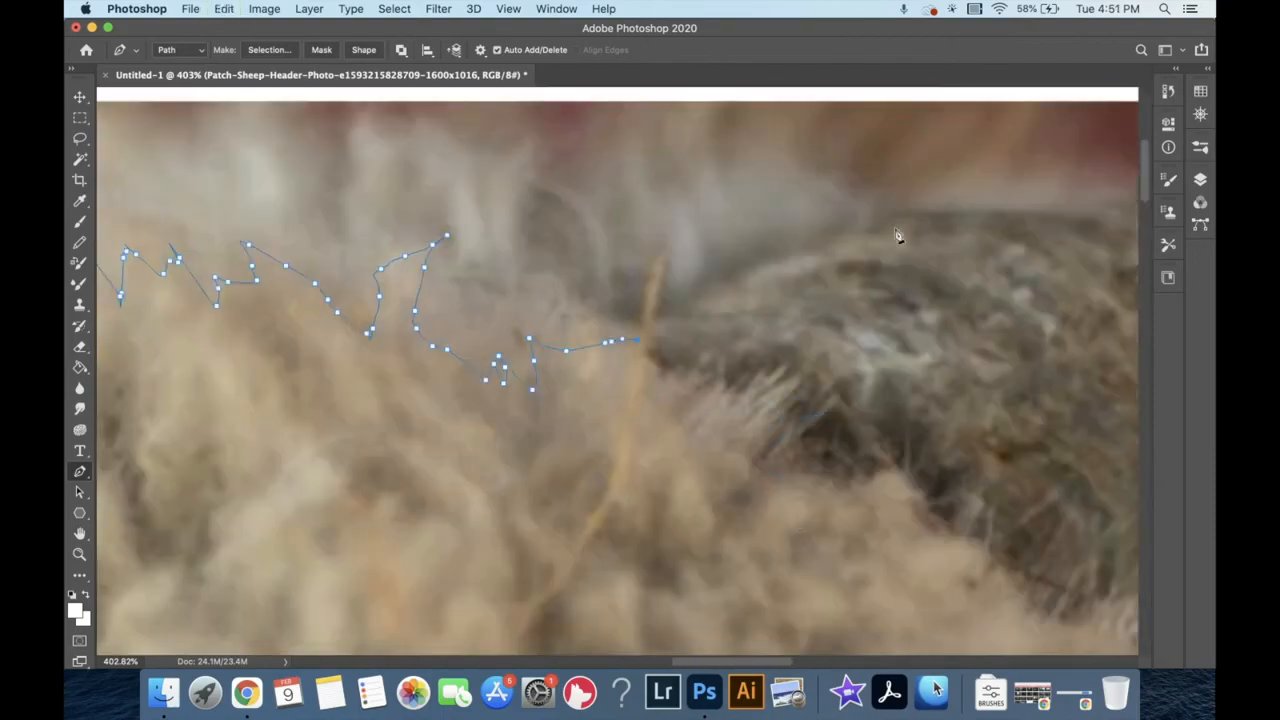
Trace the upper edge of the right rear horn with curved anchor points down to the front horn
scroll(729, 289, right, 5)
drag(677, 314, 740, 320)
scroll(680, 323, right, 5)
drag(490, 343, 582, 358)
drag(640, 370, 660, 387)
drag(906, 482, 990, 596)
drag(960, 560, 564, 181)
drag(677, 534, 620, 363)
Trace the right front horn's outer edge with anchor points down toward its tip near the photo's edge
click(617, 355)
scroll(620, 360, up, 1)
drag(686, 340, 467, 282)
click(535, 310)
mouse_move(873, 460)
mouse_down()
mouse_move(965, 546)
mouse_move(580, 160)
mouse_up()
drag(614, 177, 611, 263)
click(622, 461)
drag(600, 560, 600, 180)
drag(477, 588, 437, 637)
drag(434, 511, 403, 509)
click(420, 440)
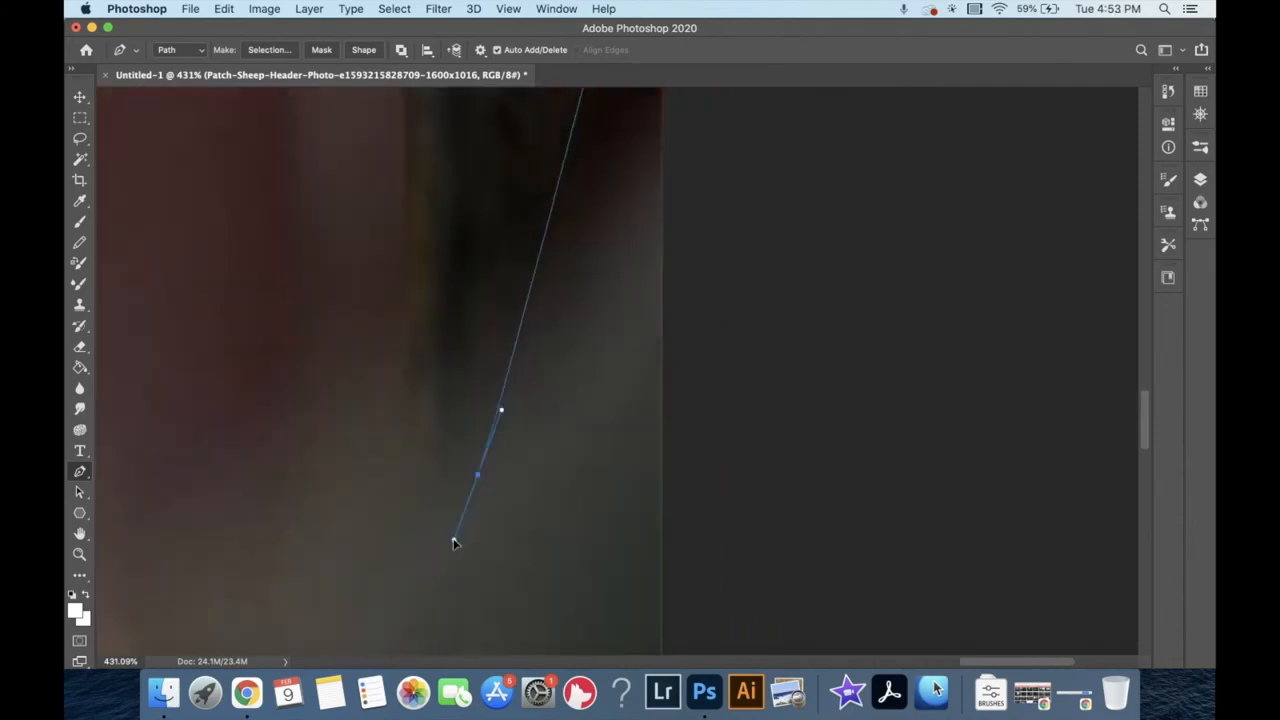
Take the path around the right horn's tip and along its inner curve back toward the curled base
drag(654, 516, 571, 369)
click(476, 289)
scroll(476, 295, left, 3)
click(417, 266)
click(357, 260)
scroll(380, 270, left, 5)
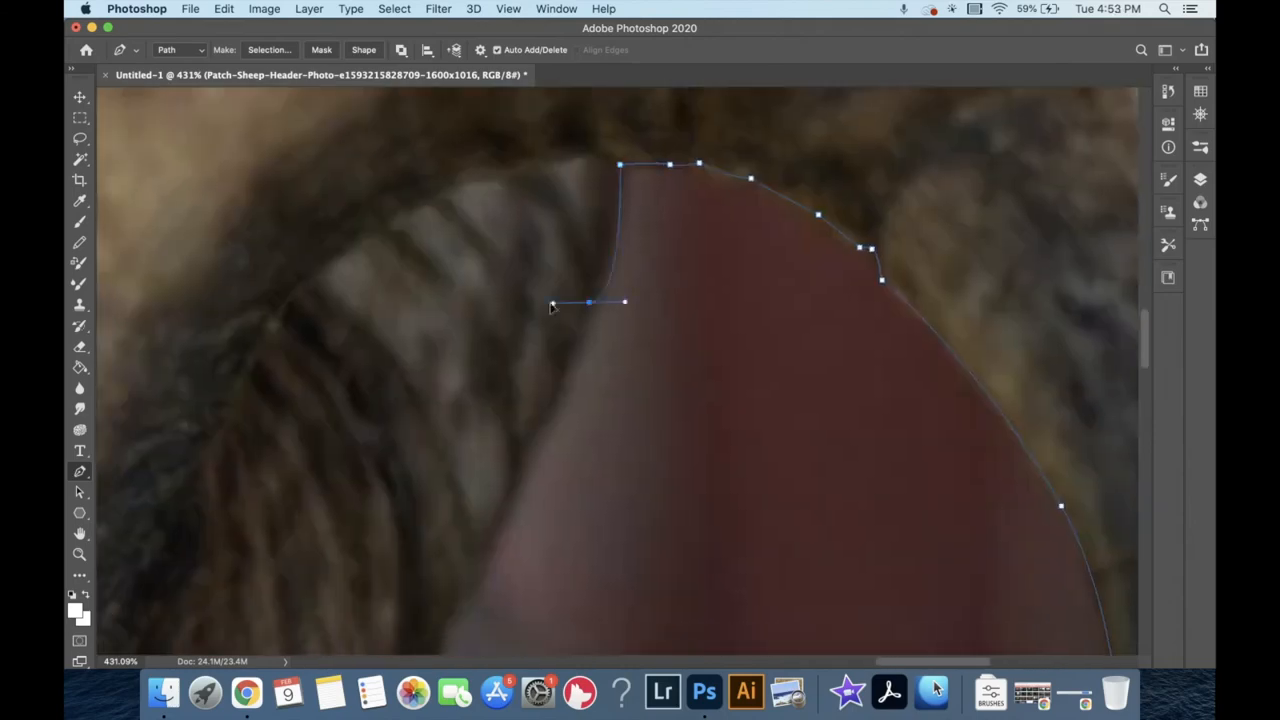
Trace the lower edge of the right horn's curled base with anchor points toward the sheep's cheek
click(566, 350)
scroll(560, 360, down, 5)
click(658, 268)
click(630, 315)
click(612, 386)
scroll(612, 390, left, 2)
drag(628, 401, 602, 403)
click(503, 519)
scroll(480, 530, left, 5)
drag(489, 490, 416, 437)
Trace the jagged fur tufts below the sheep's right cheek with closely spaced anchor points
scroll(489, 494, down, 5)
scroll(752, 569, down, 5)
click(702, 285)
scroll(702, 285, down, 3)
click(749, 355)
click(724, 345)
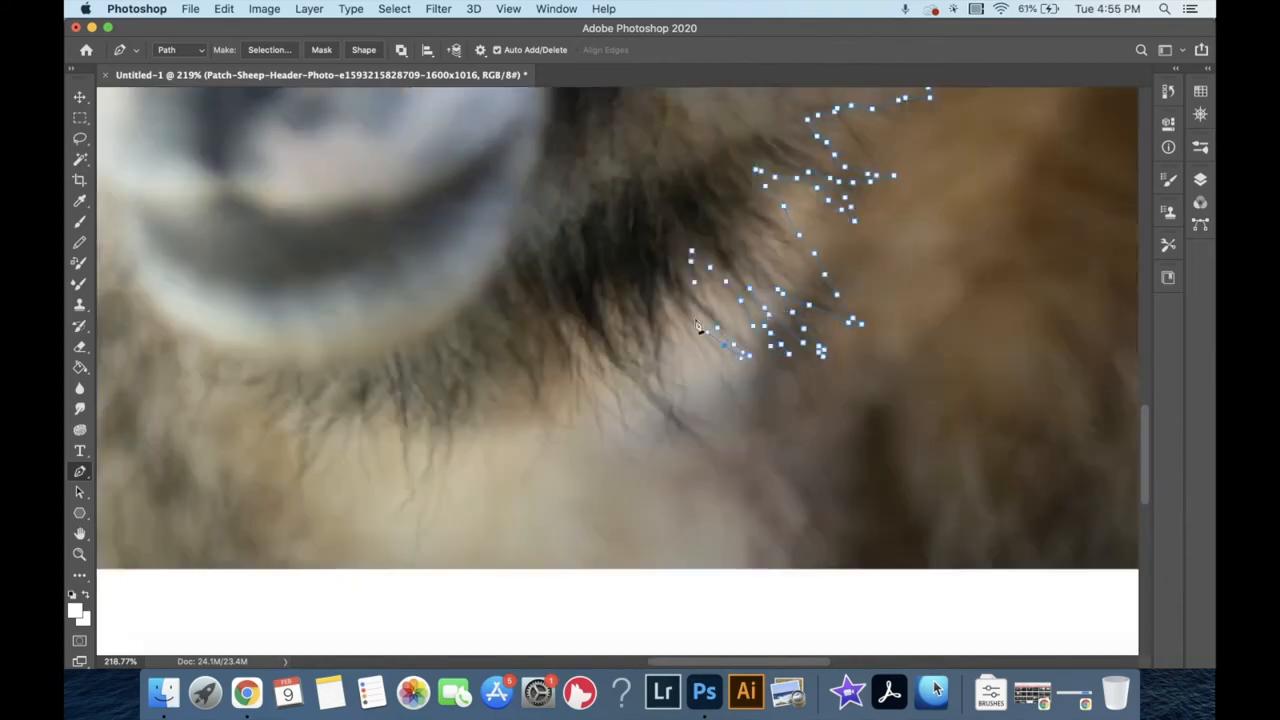
Continue the path along the fur tufts beneath the sheep's chin toward the muzzle
click(415, 406)
click(396, 400)
click(382, 389)
click(349, 408)
click(278, 406)
click(257, 362)
click(184, 344)
Trace the muzzle's left side up to the horn's base and close the path at its starting anchor point
drag(128, 290, 622, 527)
drag(553, 287, 559, 161)
scroll(617, 200, up, 3)
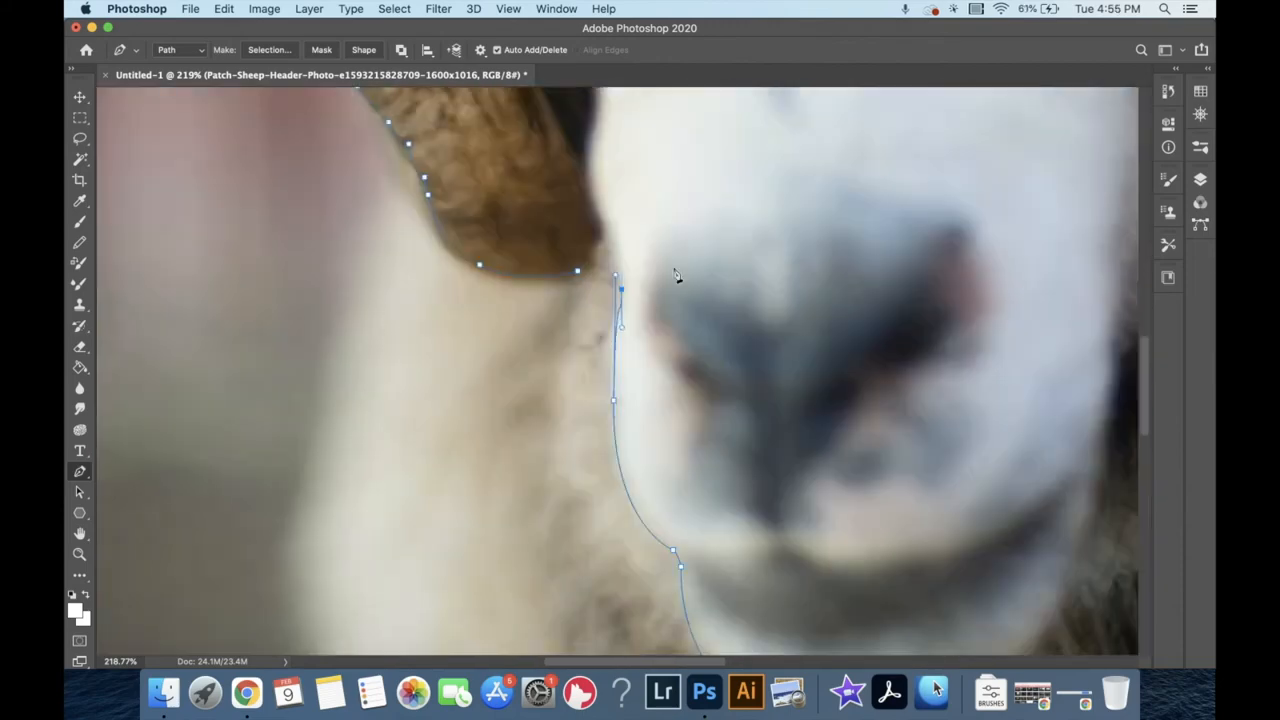
scroll(610, 284, down, 3)
drag(620, 290, 620, 267)
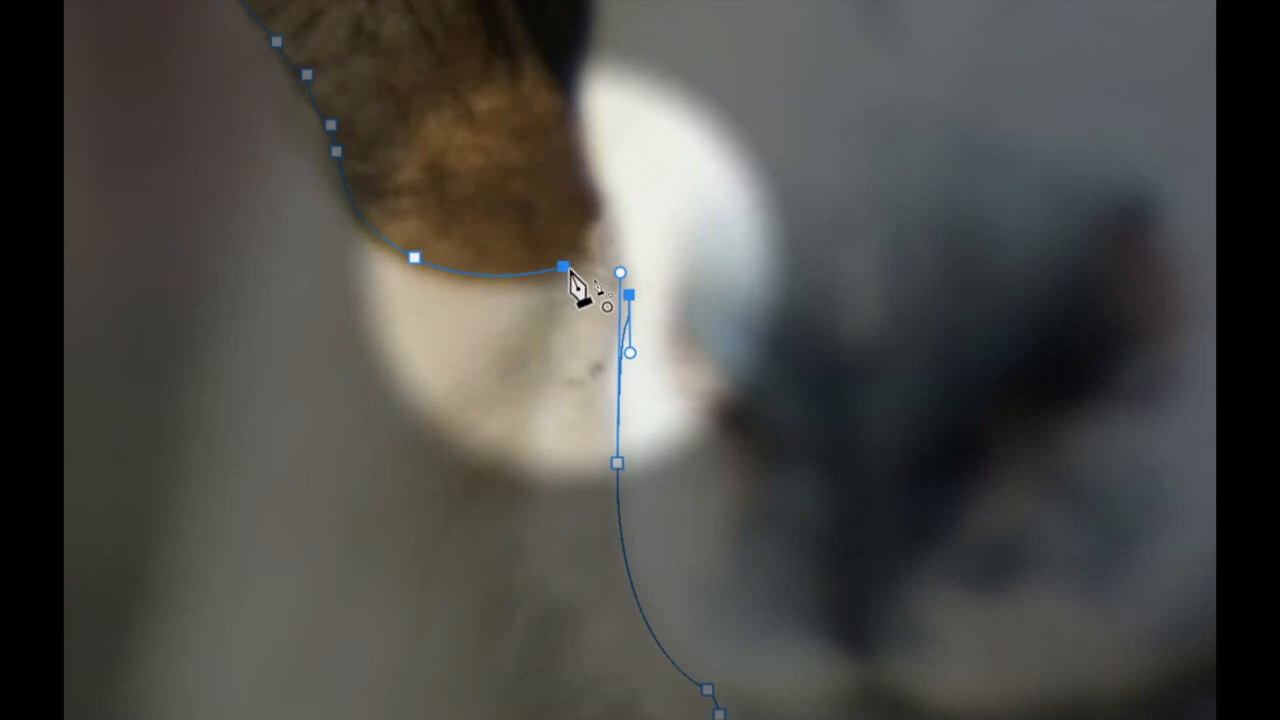
drag(565, 269, 516, 286)
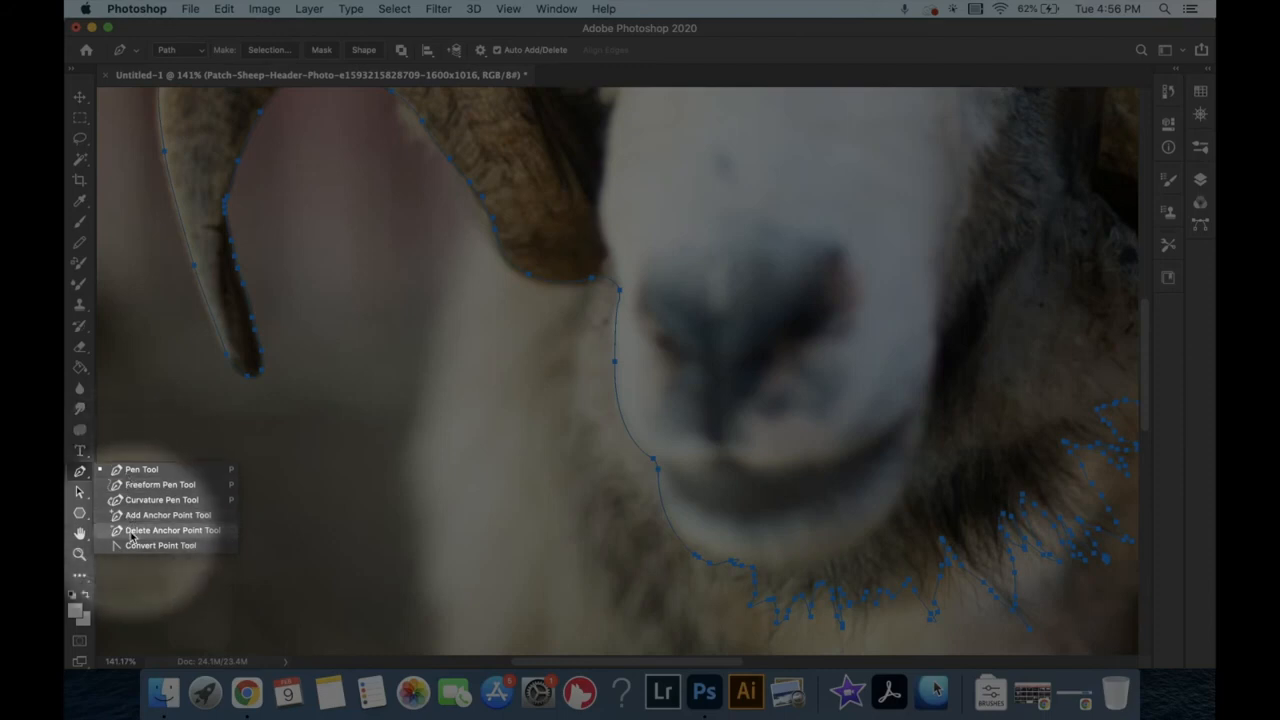
Try moving the anchor point beside the left horn's base with the Direct Selection tool, and undo the move
click(140, 514)
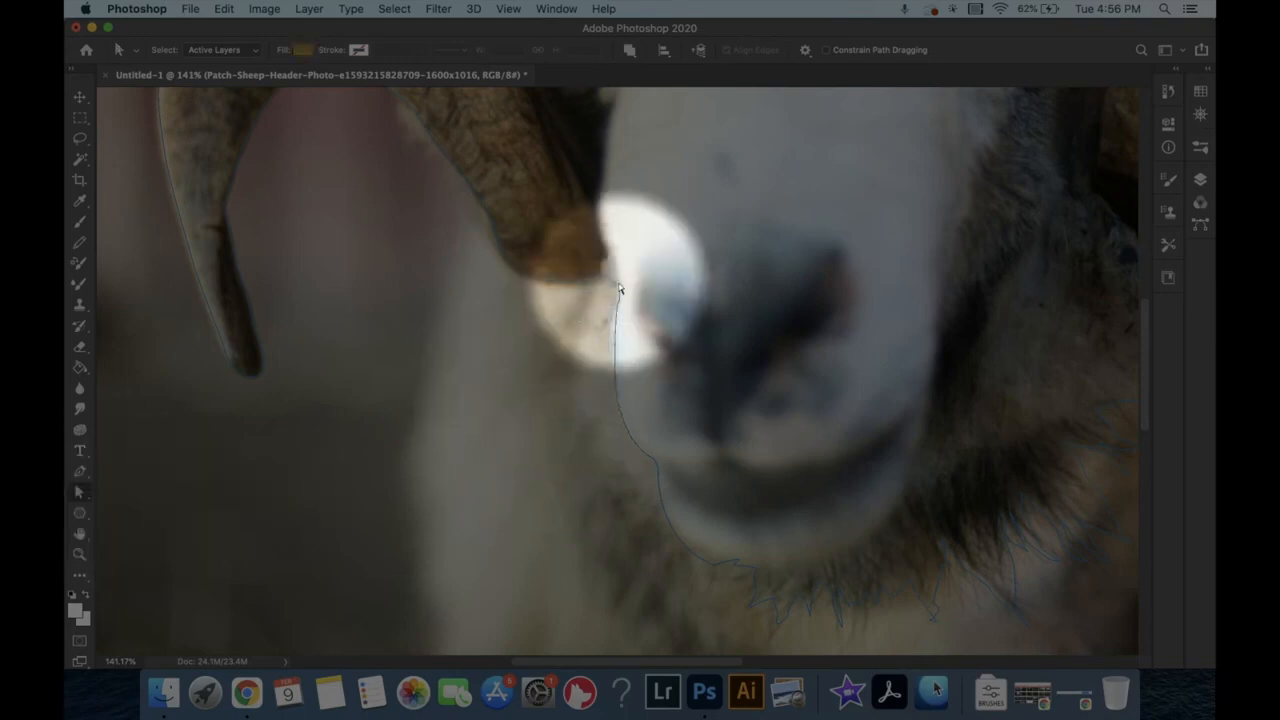
drag(620, 292, 584, 322)
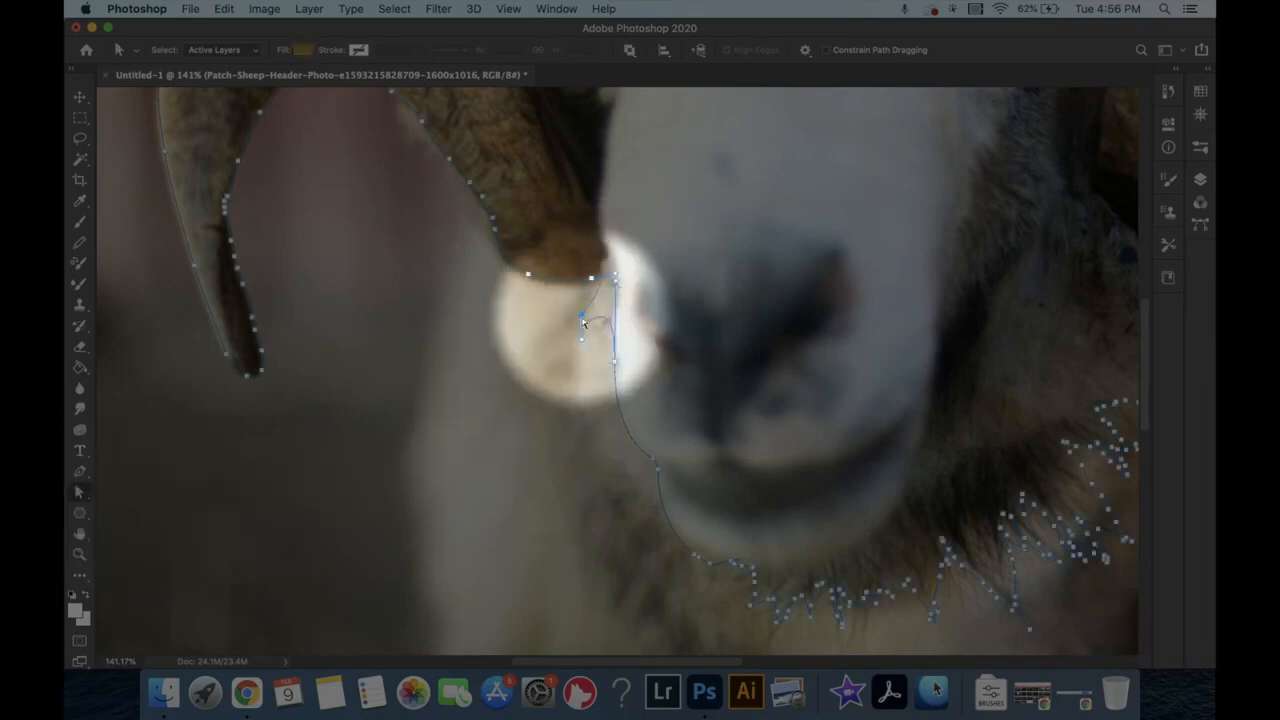
key(super+z)
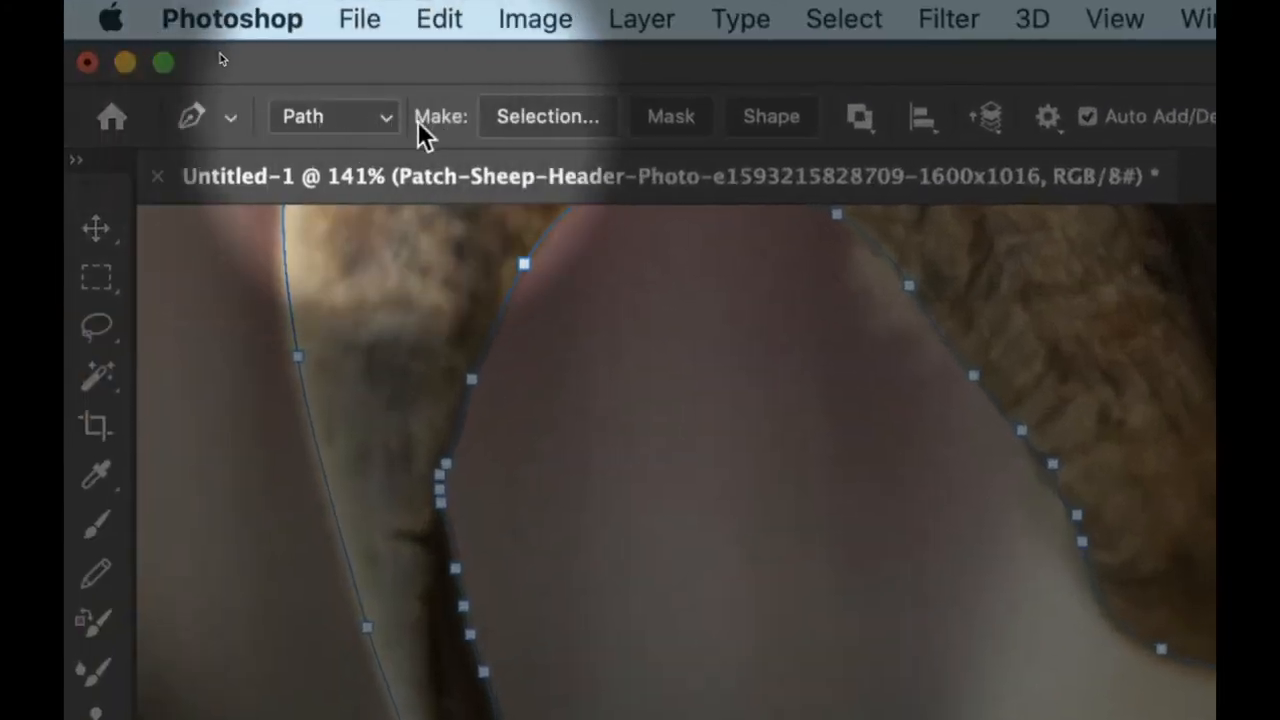
Convert the closed path into a new anti-aliased selection with a feather radius of 1 pixel
click(585, 128)
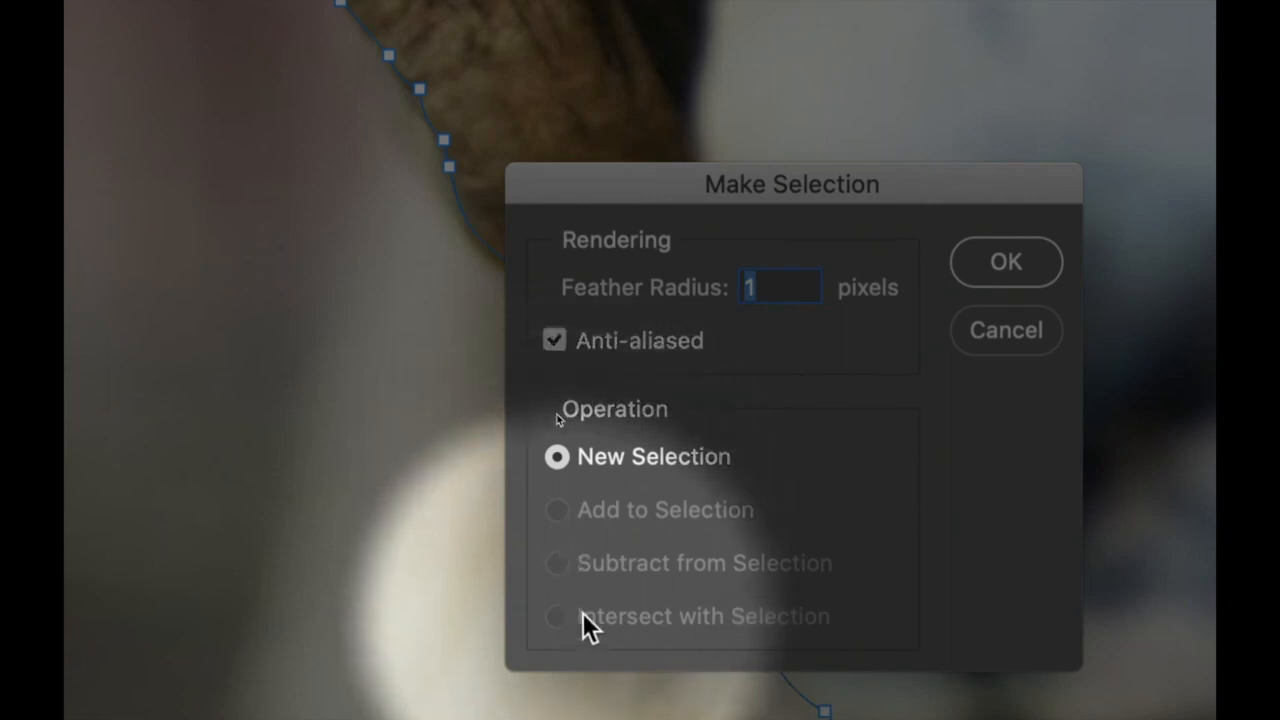
click(1006, 263)
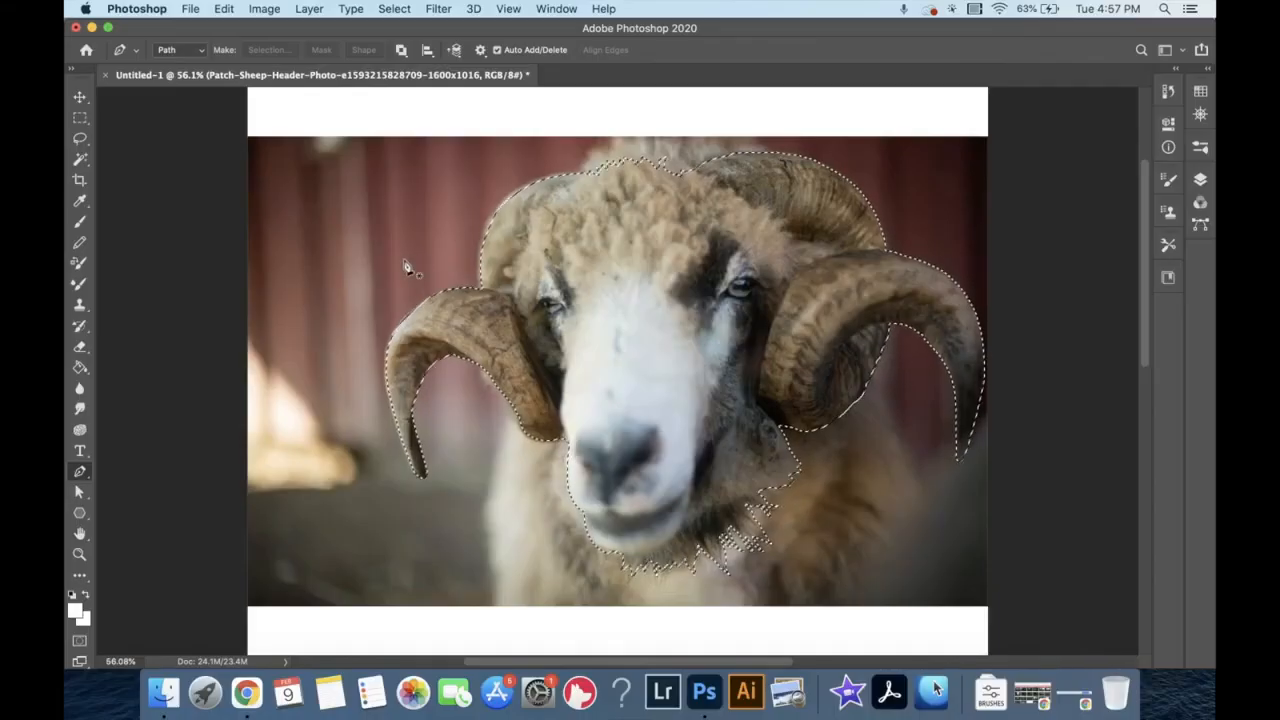
Try moving the selected sheep head with the Move tool, and undo the move
click(81, 98)
drag(715, 275, 515, 226)
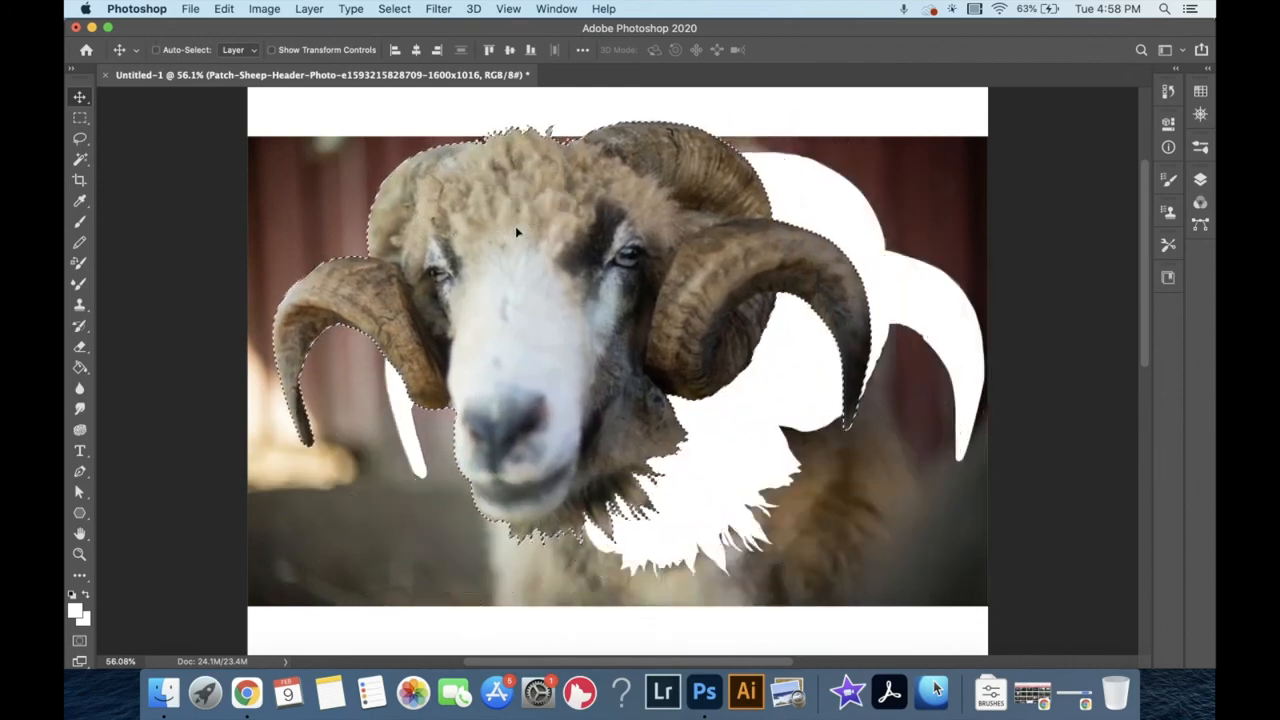
key(super+z)
Try subtracting an area of the left horn from the selection with the Lasso tool, and undo the subtraction
click(81, 119)
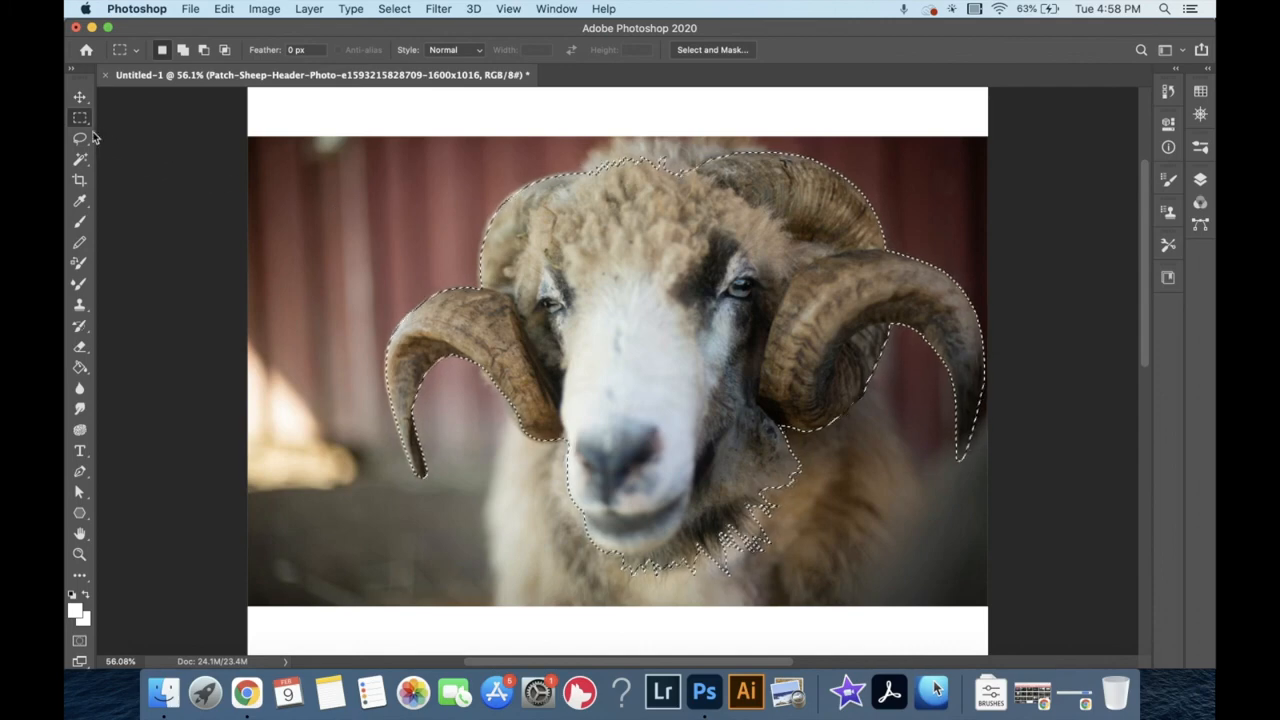
click(87, 127)
click(84, 145)
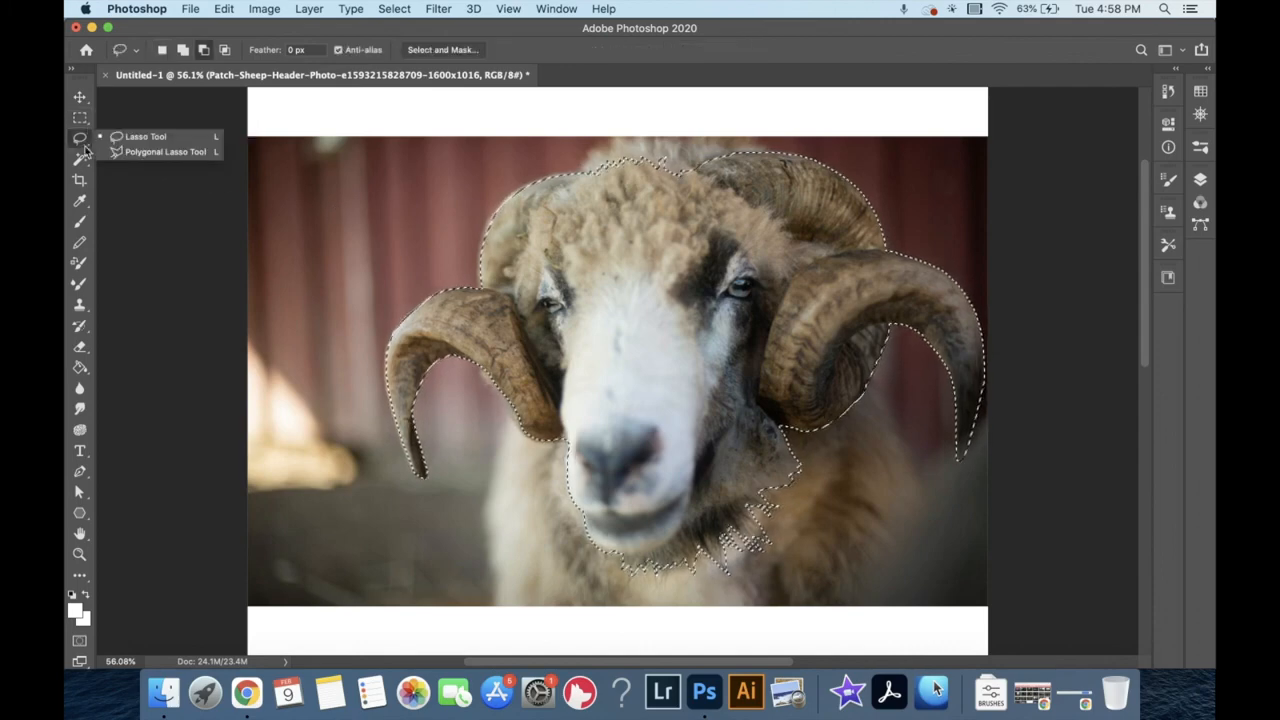
click(83, 141)
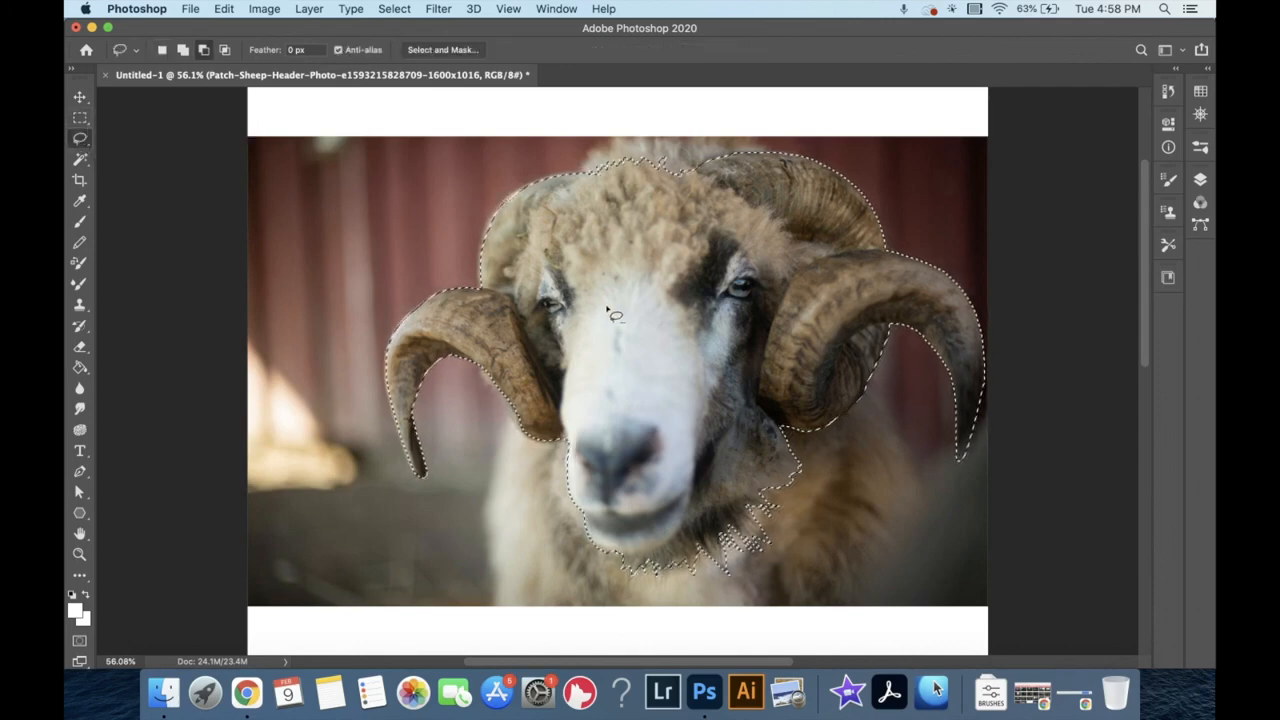
drag(479, 311, 481, 312)
key(super+z)
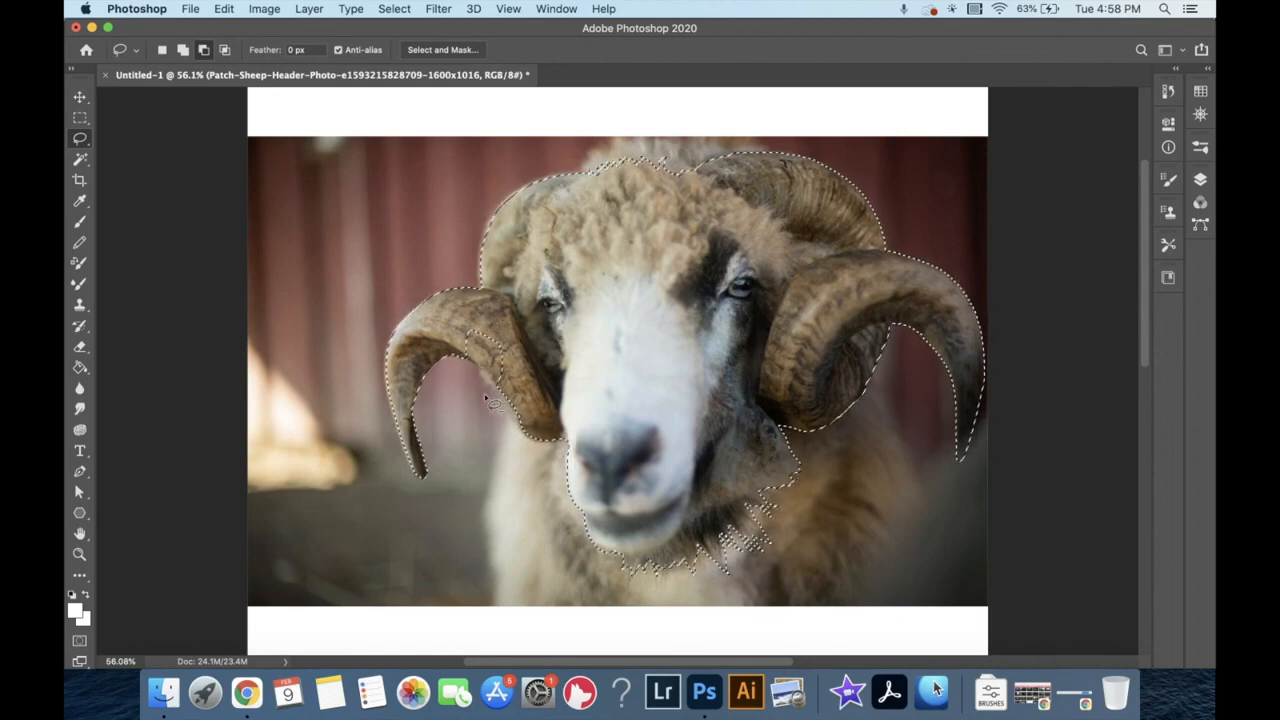
Try adding an area beside the left horn to the selection with the Lasso tool, and undo the addition
right_click(82, 142)
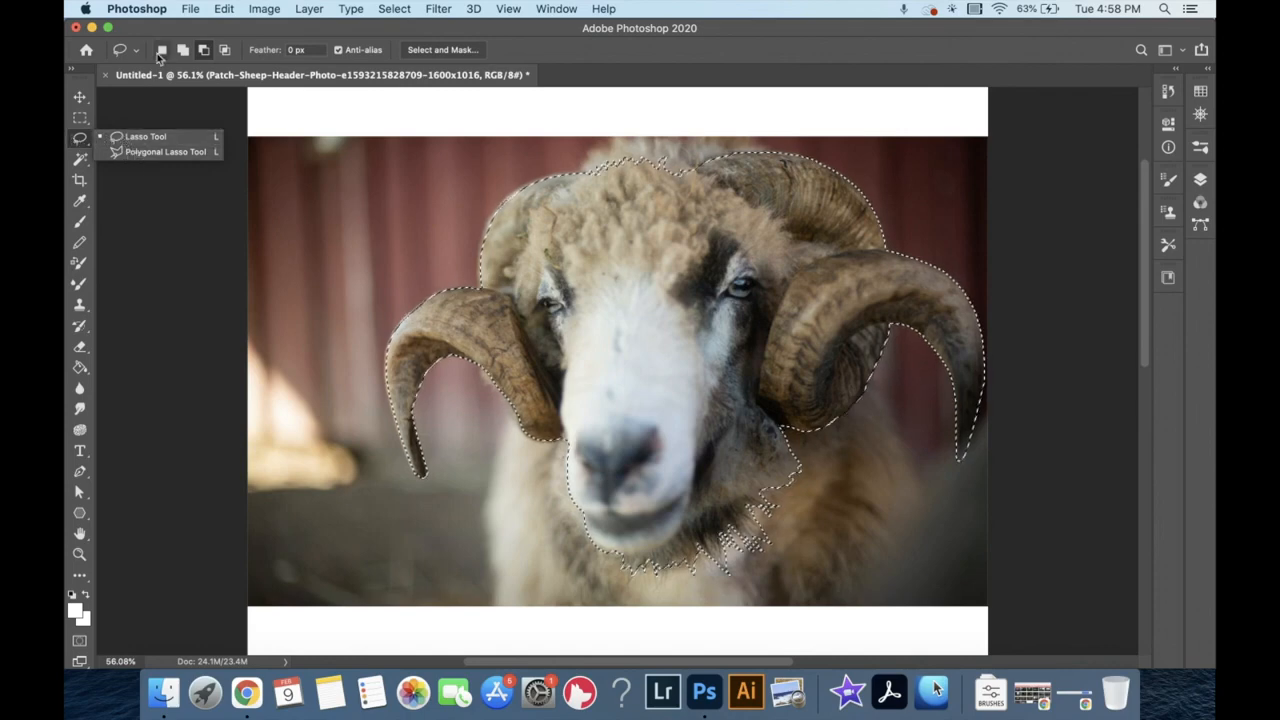
click(182, 49)
drag(512, 375, 470, 365)
key(super+z)
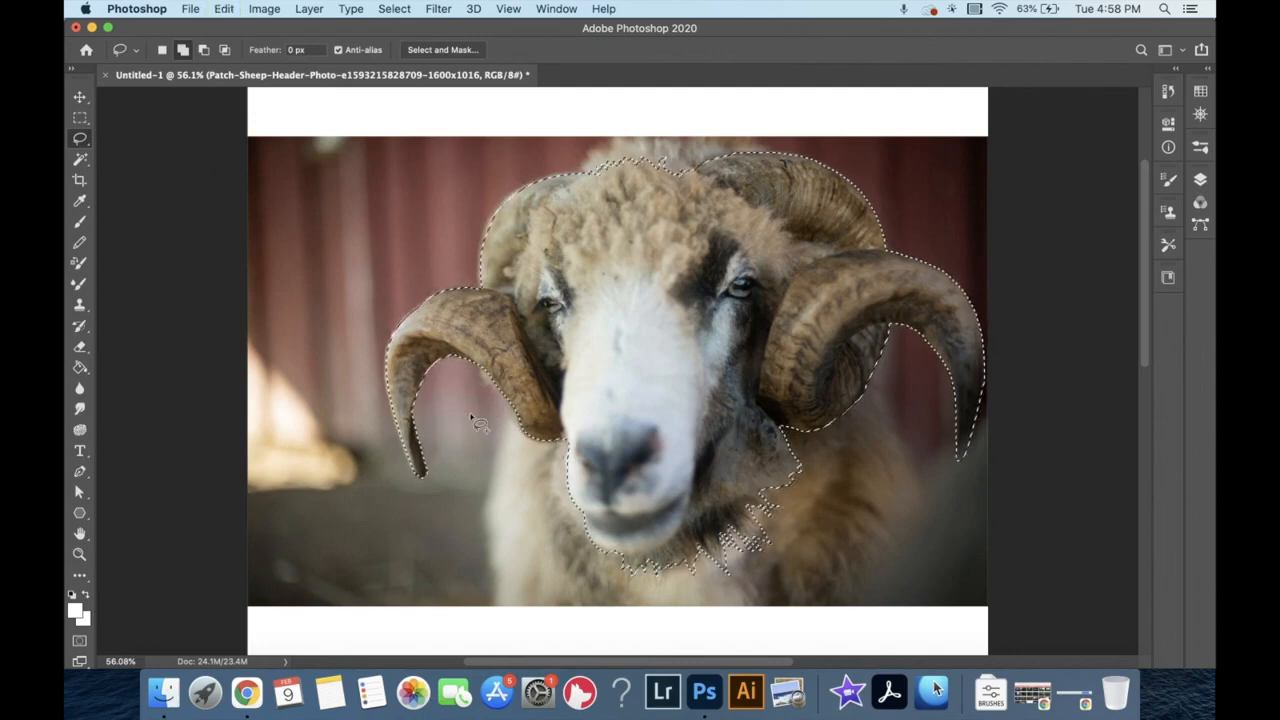
Try moving only the selection outline with the Rectangular Marquee tool, and undo the move
key(m)
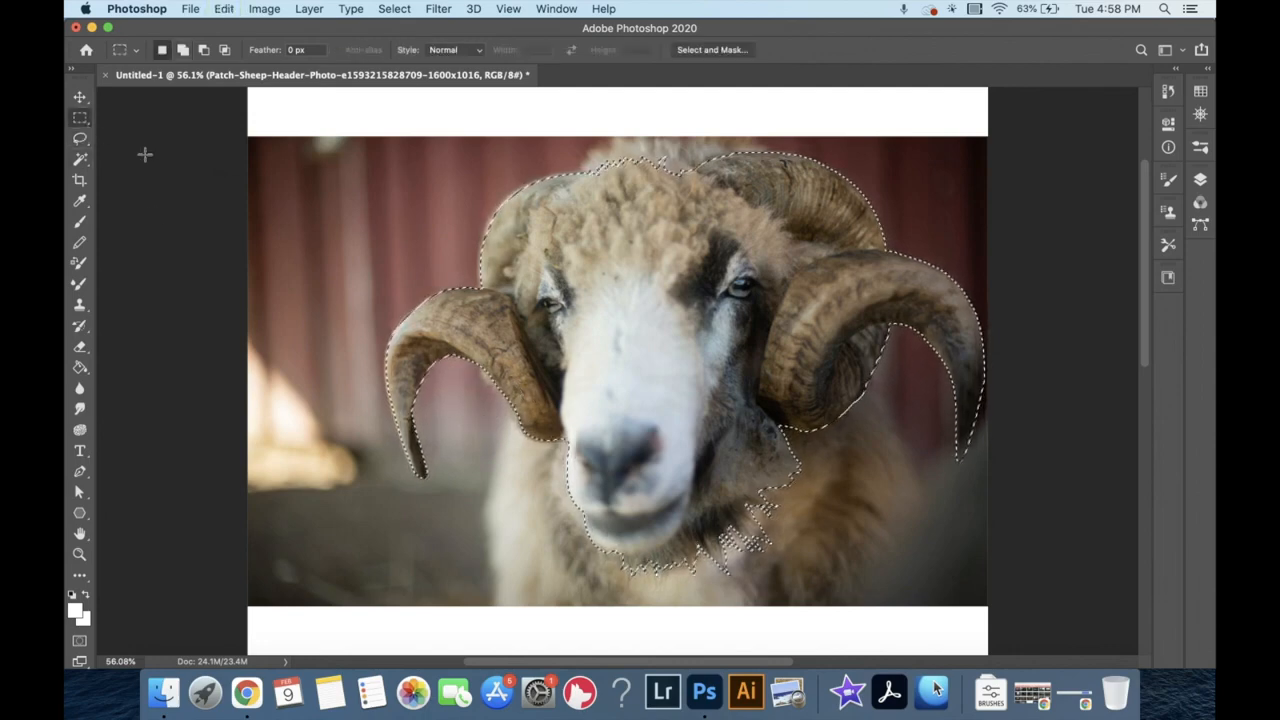
drag(565, 292, 465, 365)
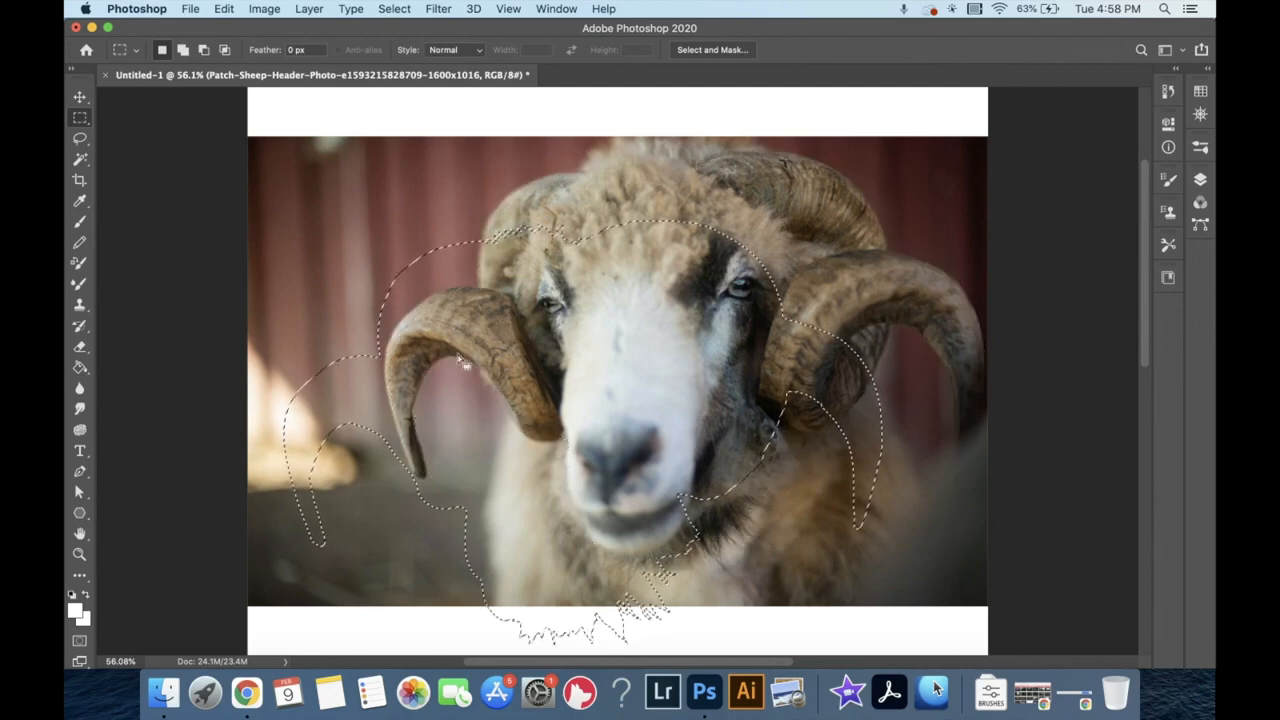
key(super+z)
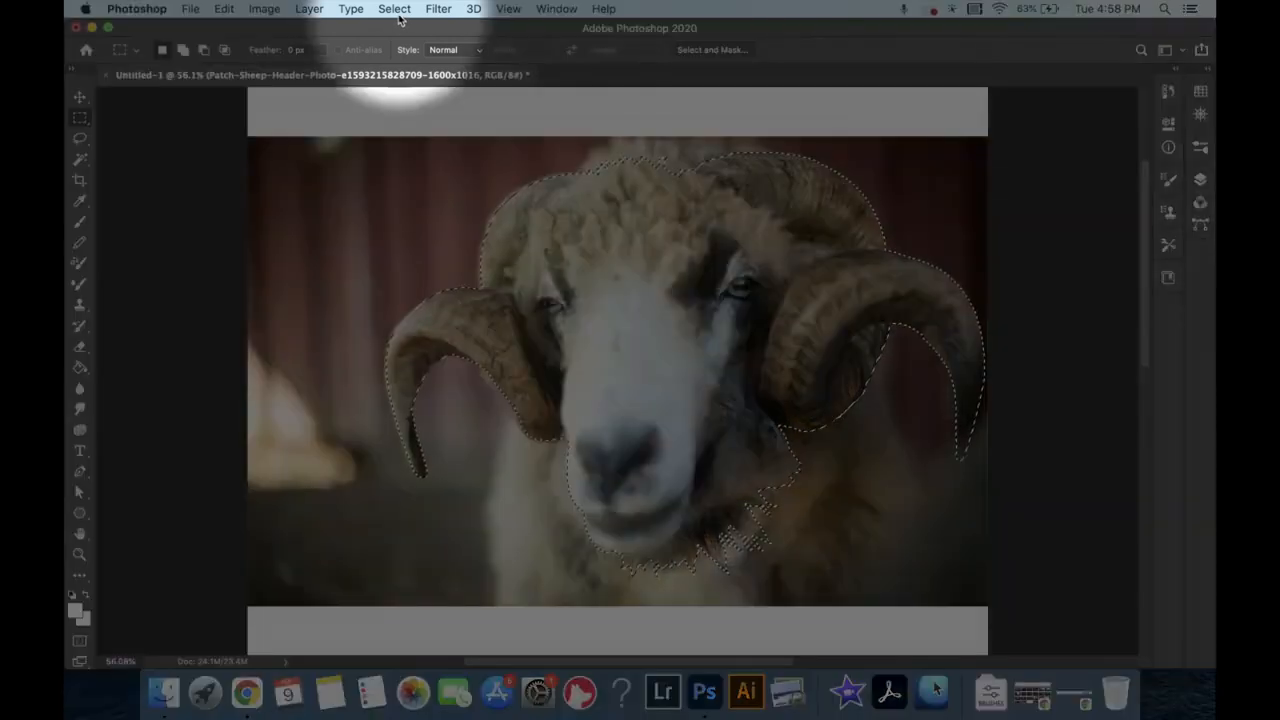
Invert the selection and delete the photo's background around the sheep's head
click(396, 10)
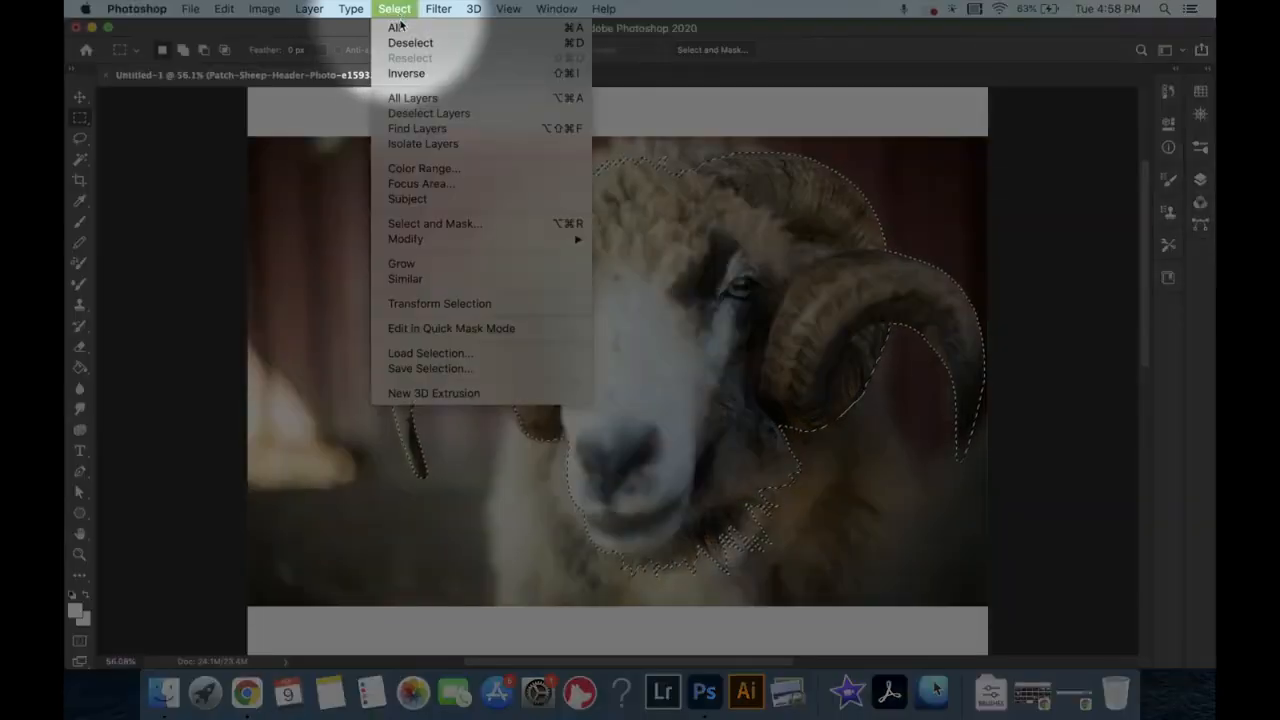
click(424, 74)
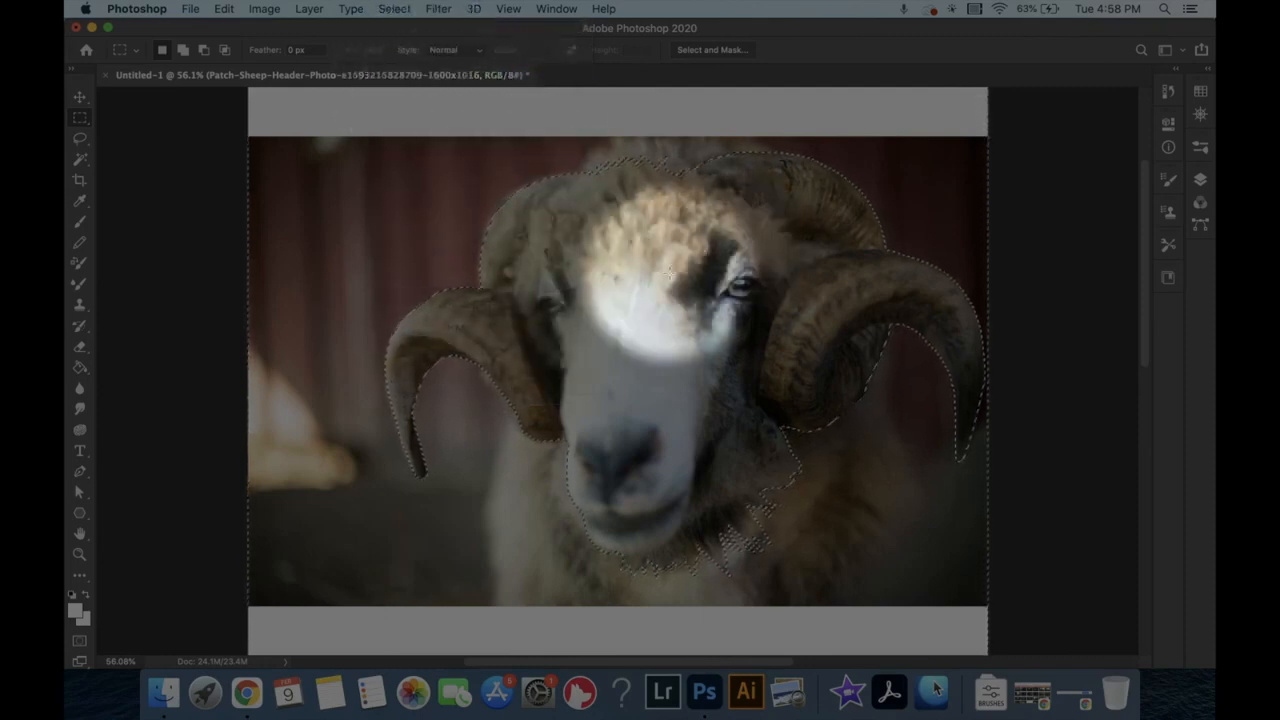
key(Delete)
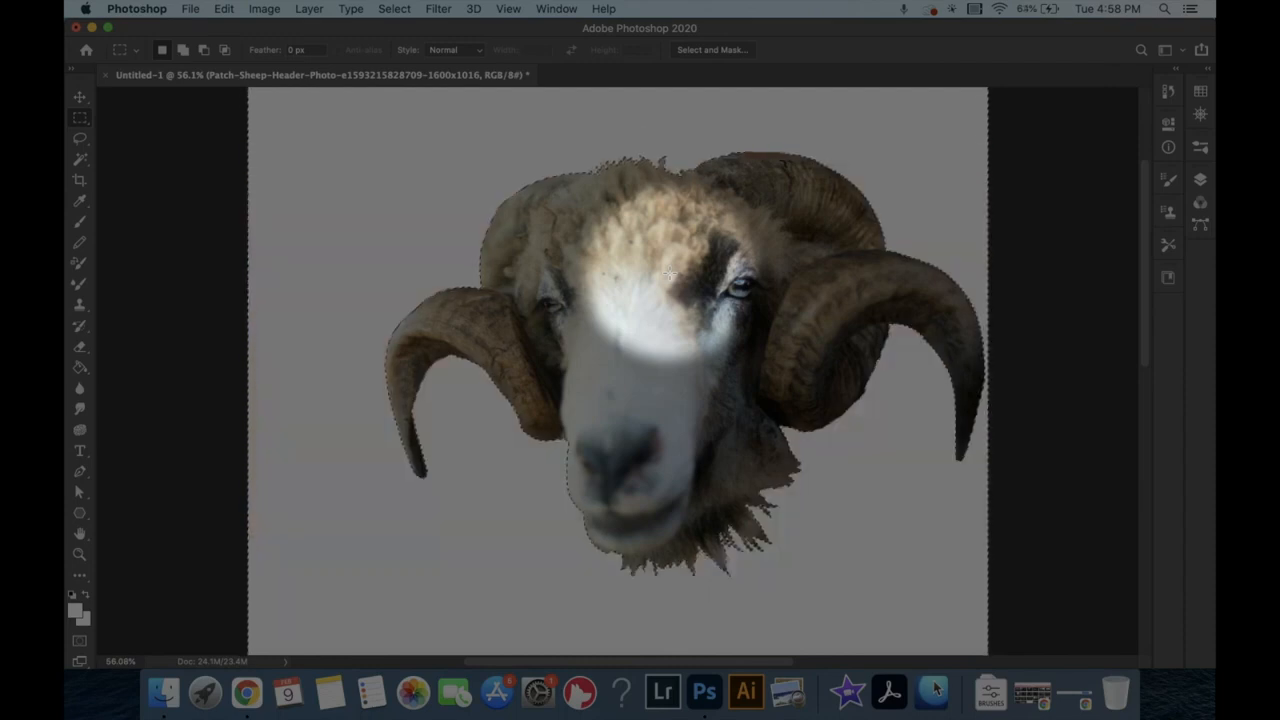